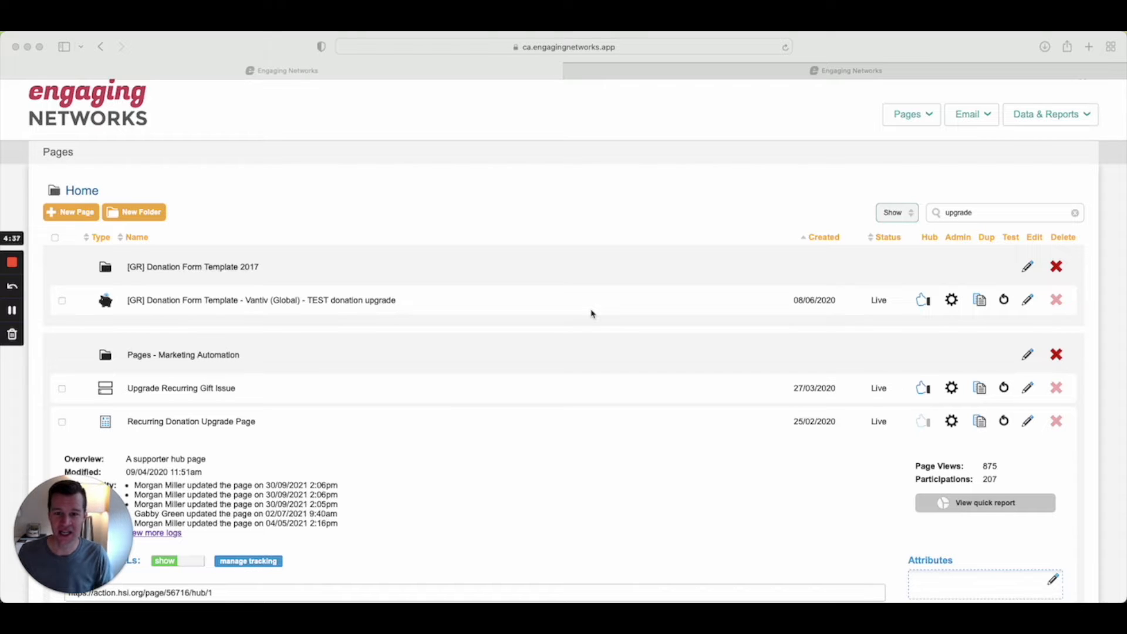
- Open the thank you email auto-responder of the "[GR] Donation Form Template - Vantiv (Global) - TEST donation upgrade" page
scroll(591, 313, "up", 1)
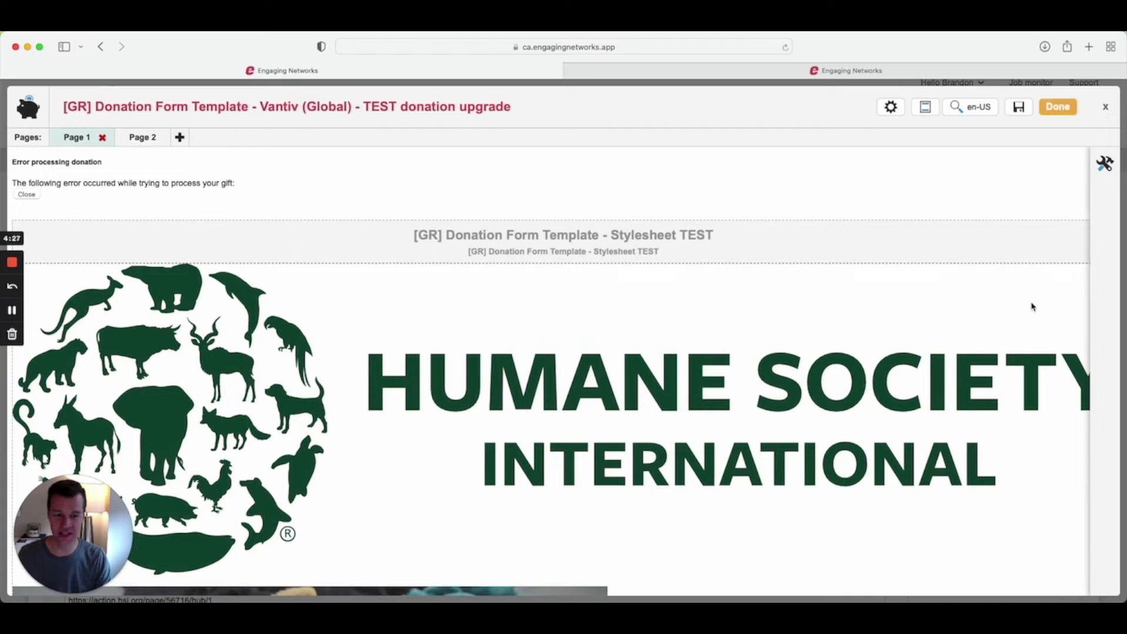
mouse_move(1106, 223)
mouse_move(1031, 226)
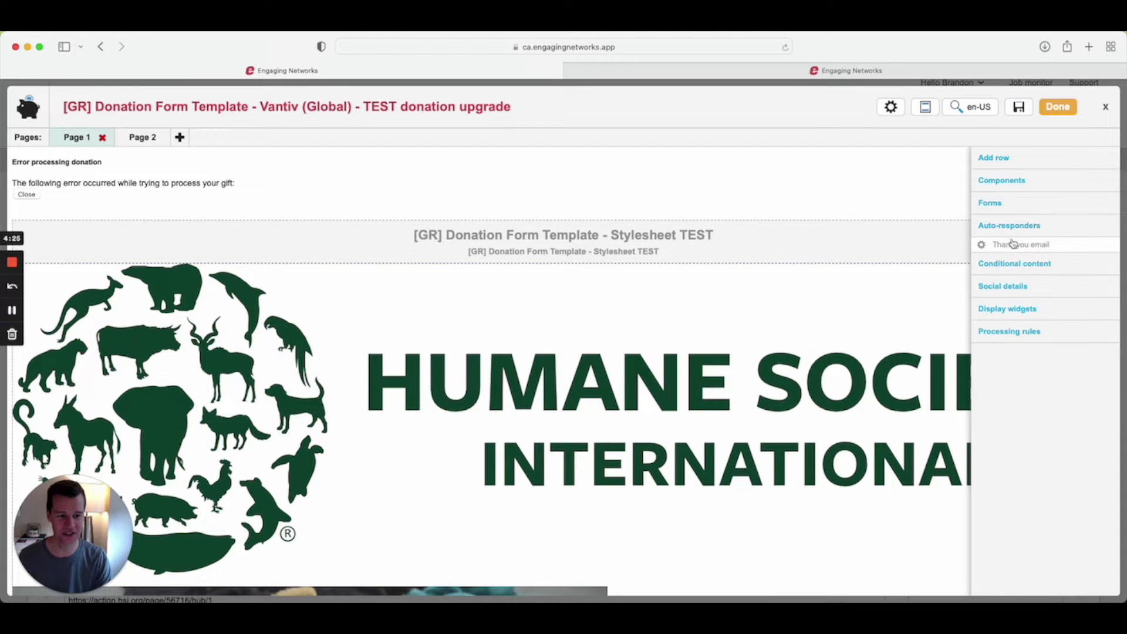
left_click(1012, 245)
scroll(1012, 245, "down", 2)
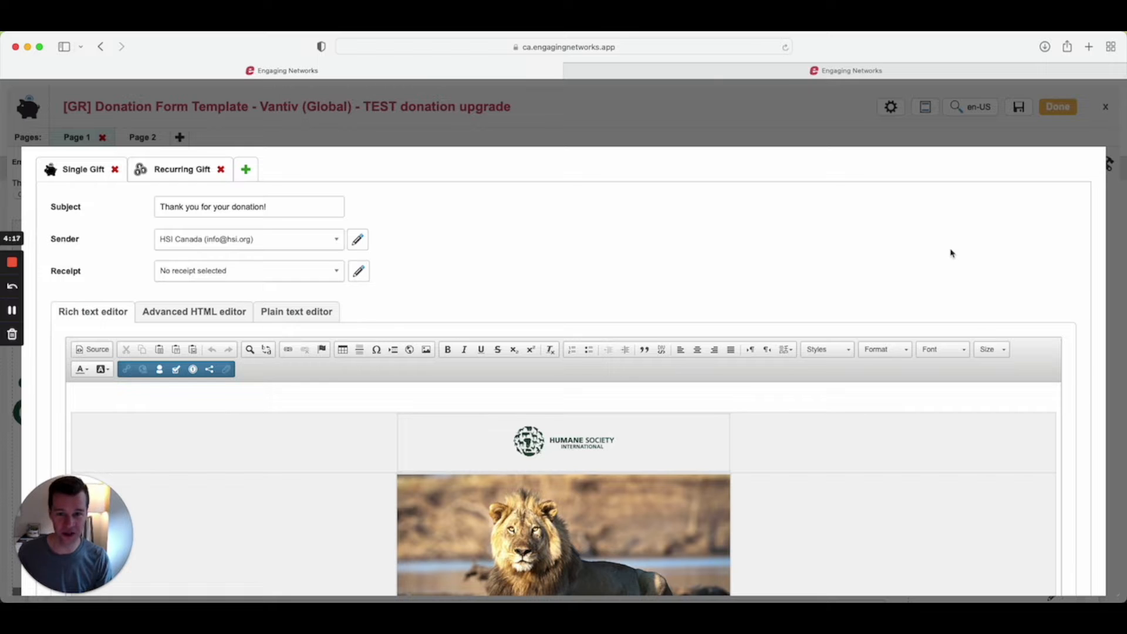
- Add a new thank you email of the Custom type alongside the single and recurring gift emails
left_click(253, 175)
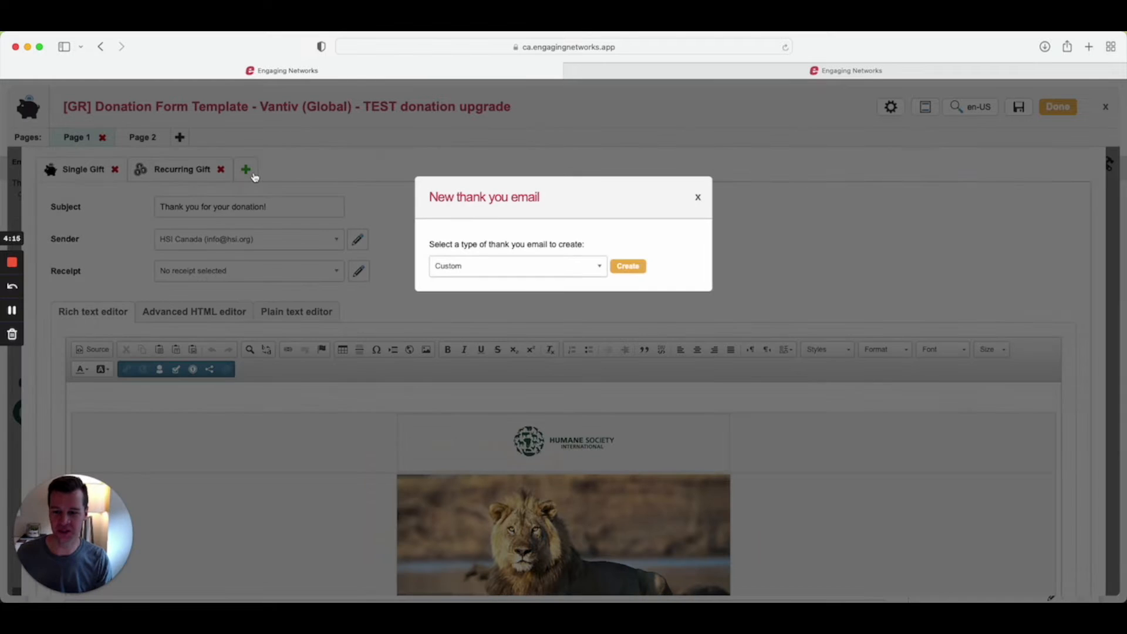
left_click(633, 267)
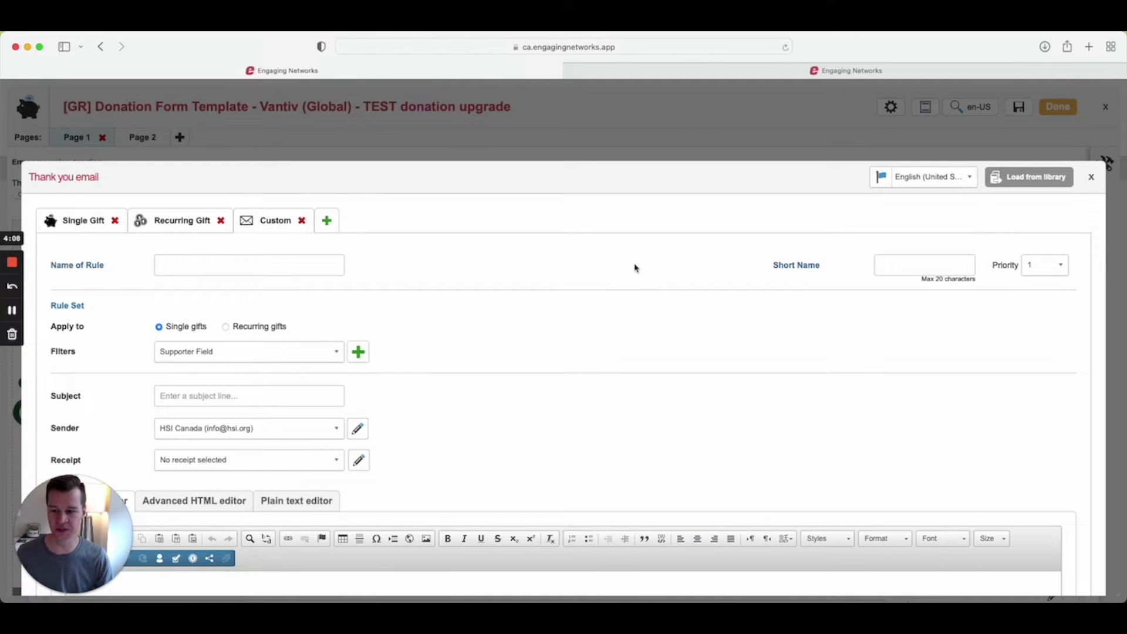
- Examine the rule set of the custom thank you email and the filter types it offers
scroll(636, 269, "down", 1)
scroll(636, 268, "down", 1)
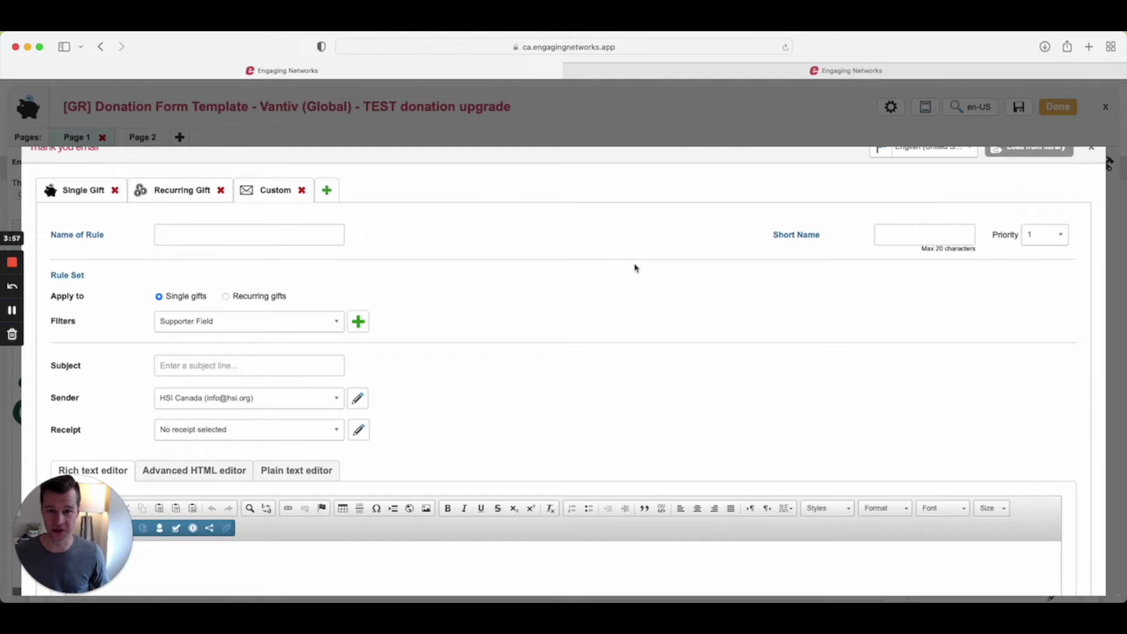
scroll(602, 264, "down", 2)
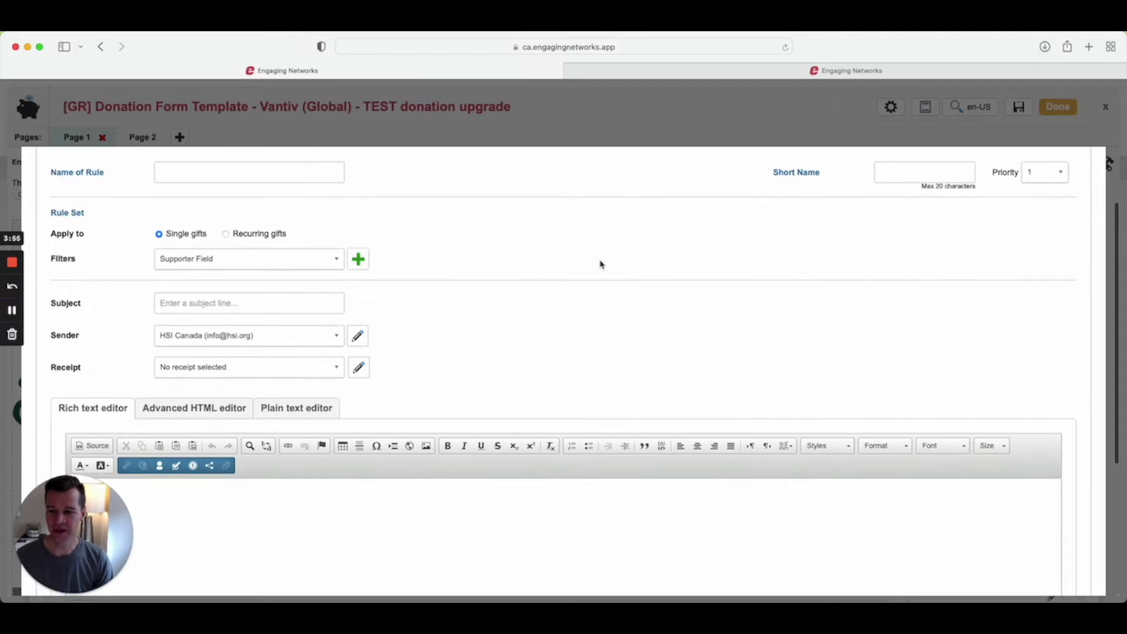
scroll(396, 217, "down", 1)
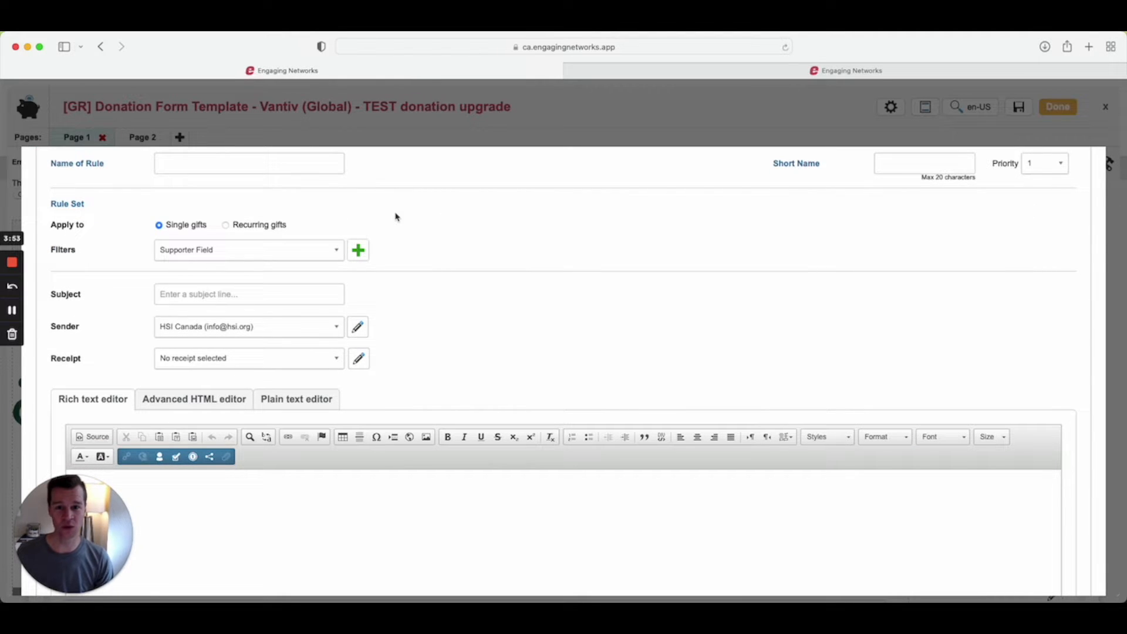
left_click(327, 248)
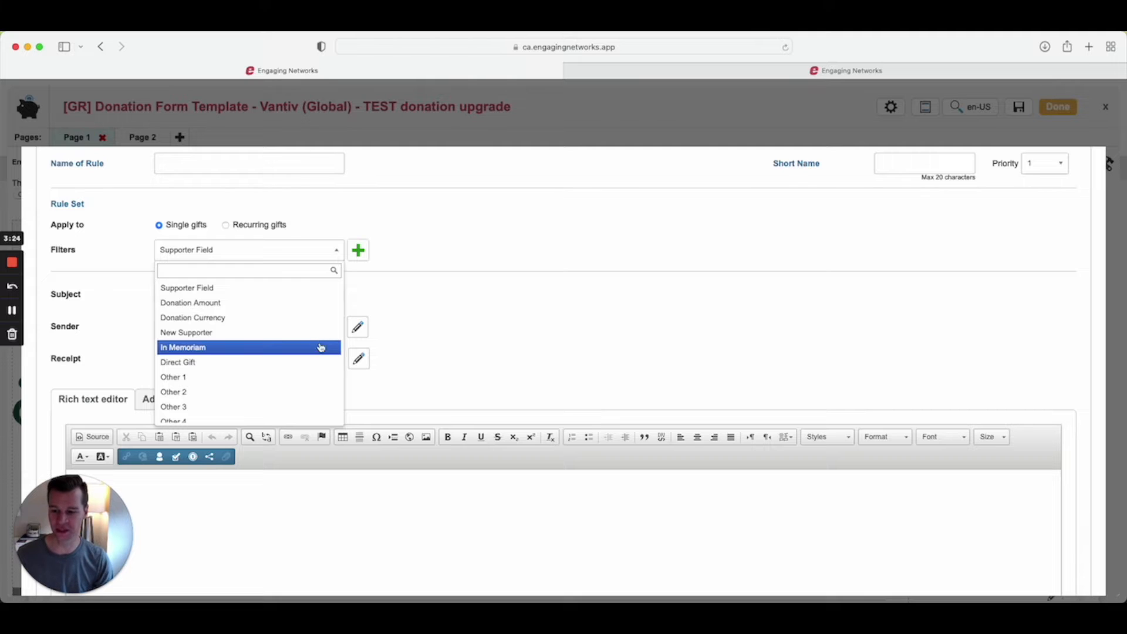
scroll(319, 363, "down", 1)
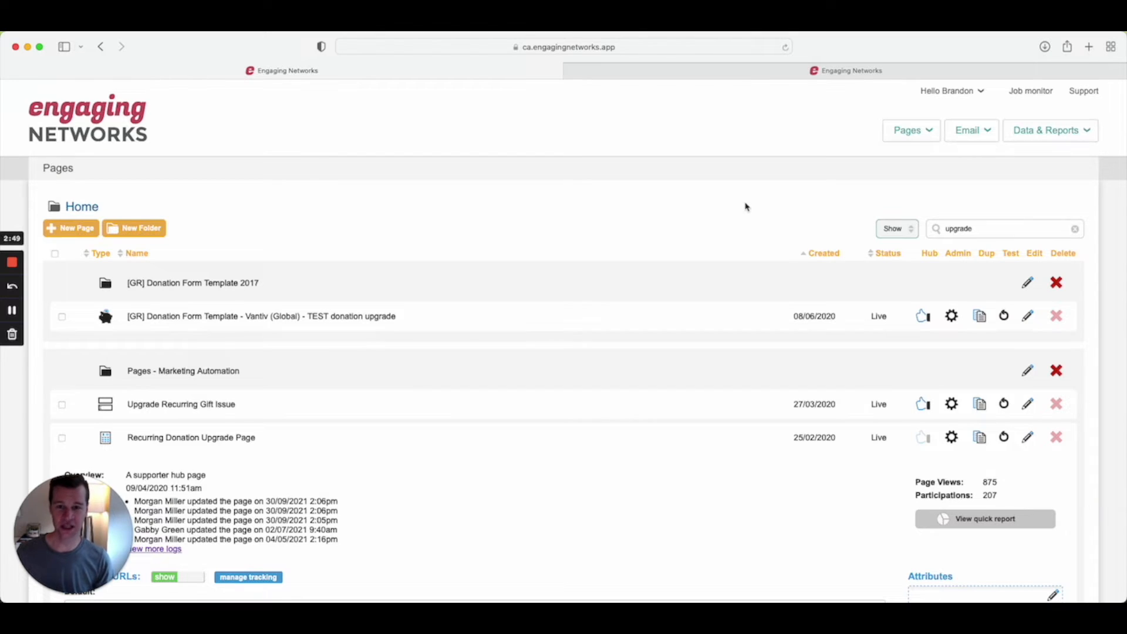
- Open the quick report for the Recurring Donation Upgrade Page
scroll(745, 207, "down", 1)
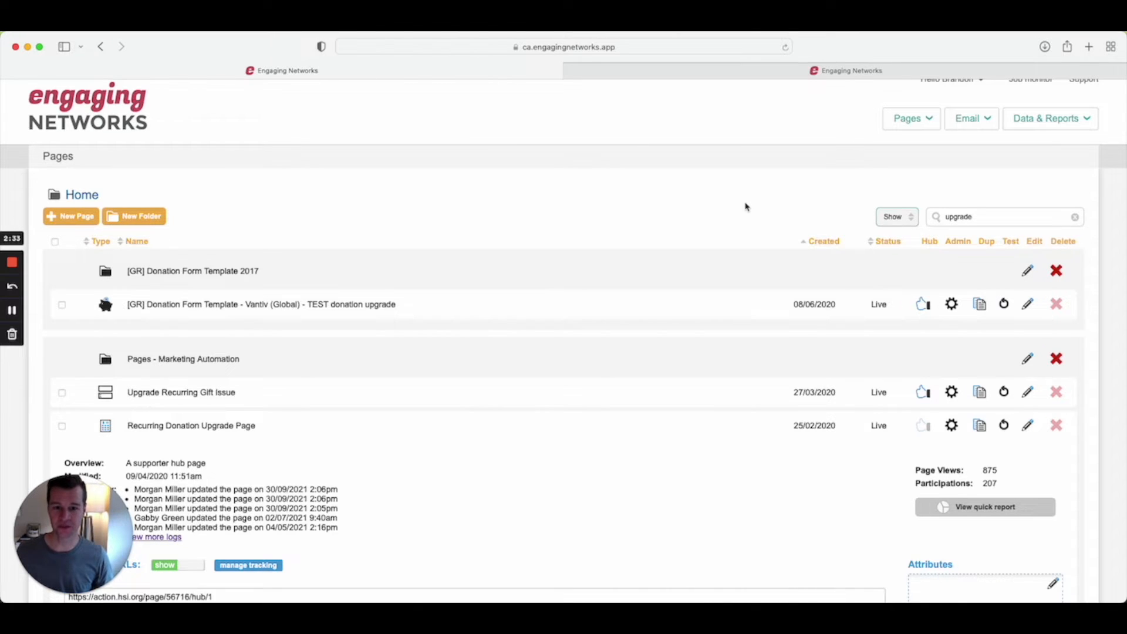
scroll(746, 206, "down", 5)
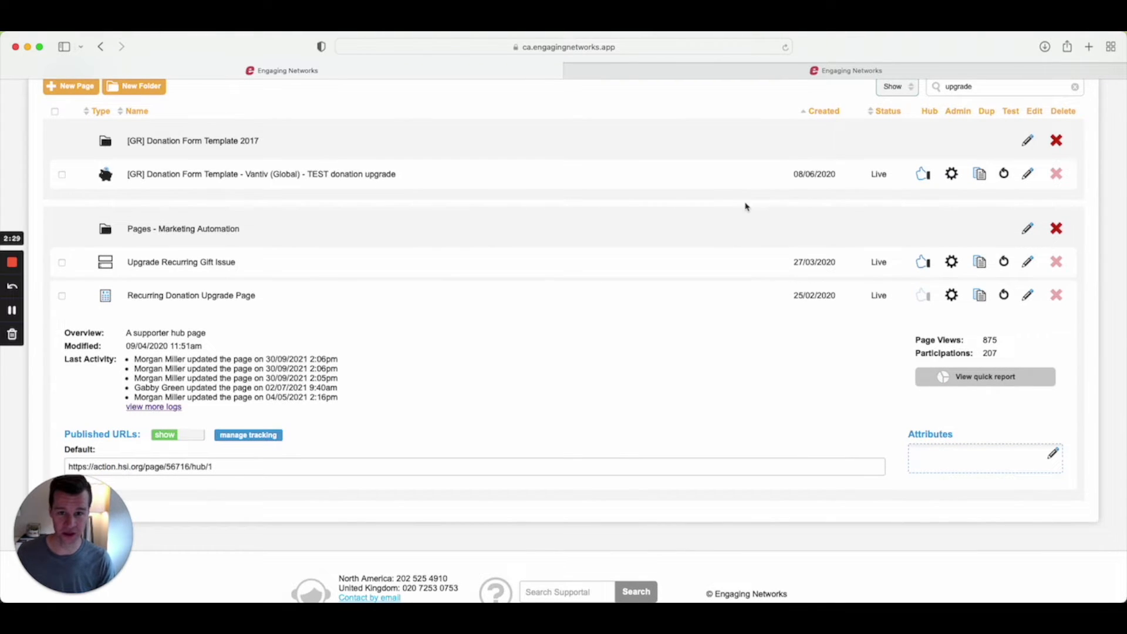
scroll(745, 206, "down", 1)
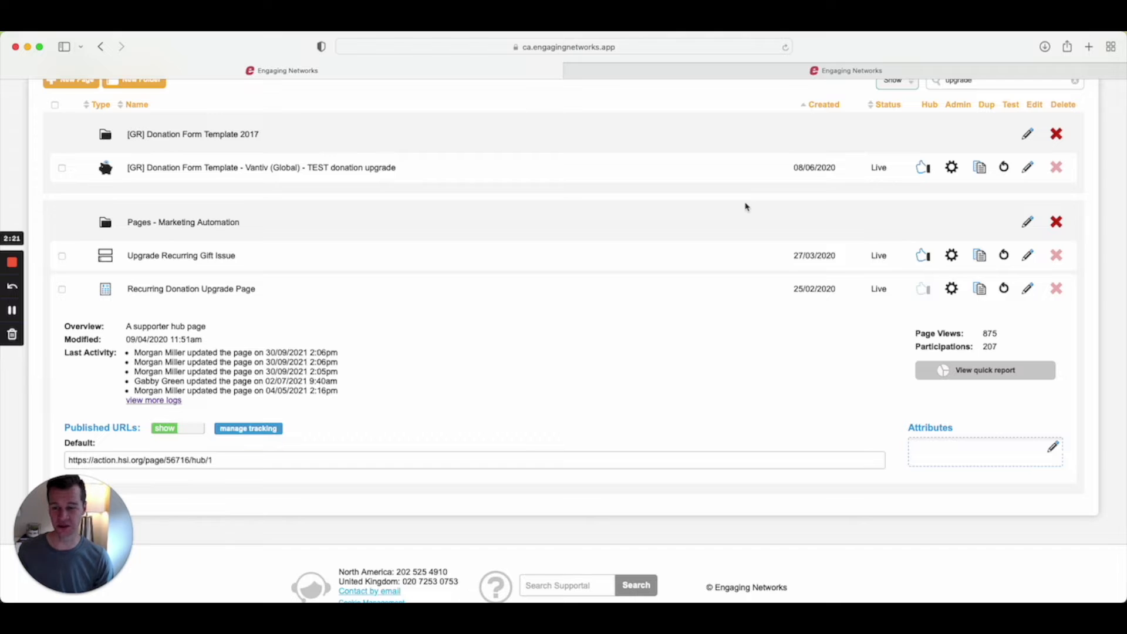
scroll(746, 206, "down", 1)
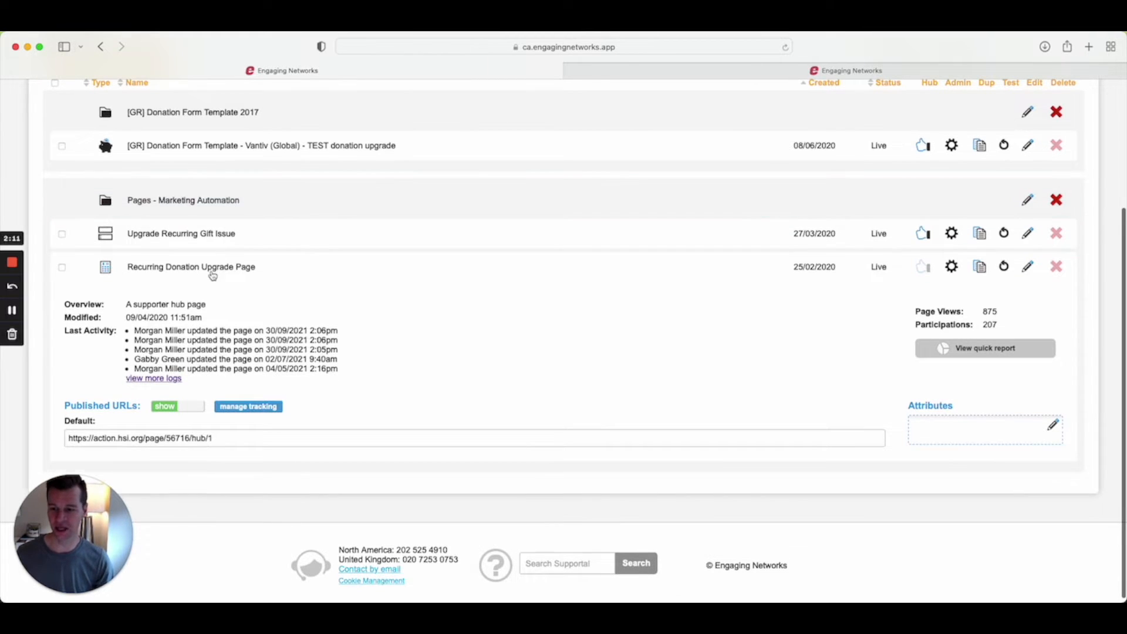
left_click(207, 279)
left_click(201, 439)
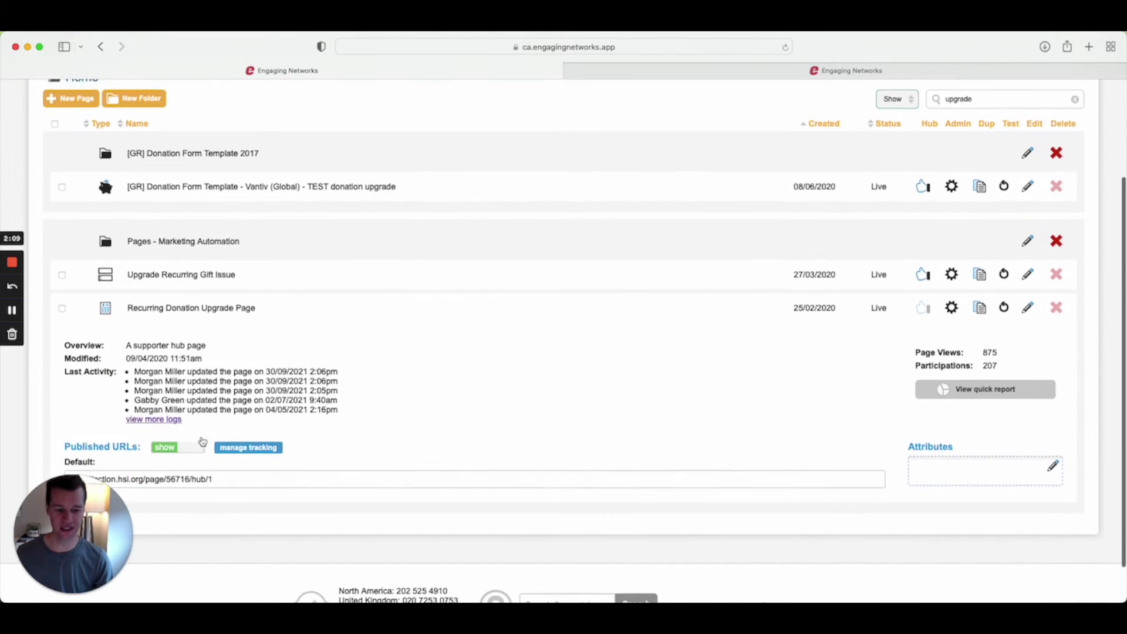
left_click(991, 388)
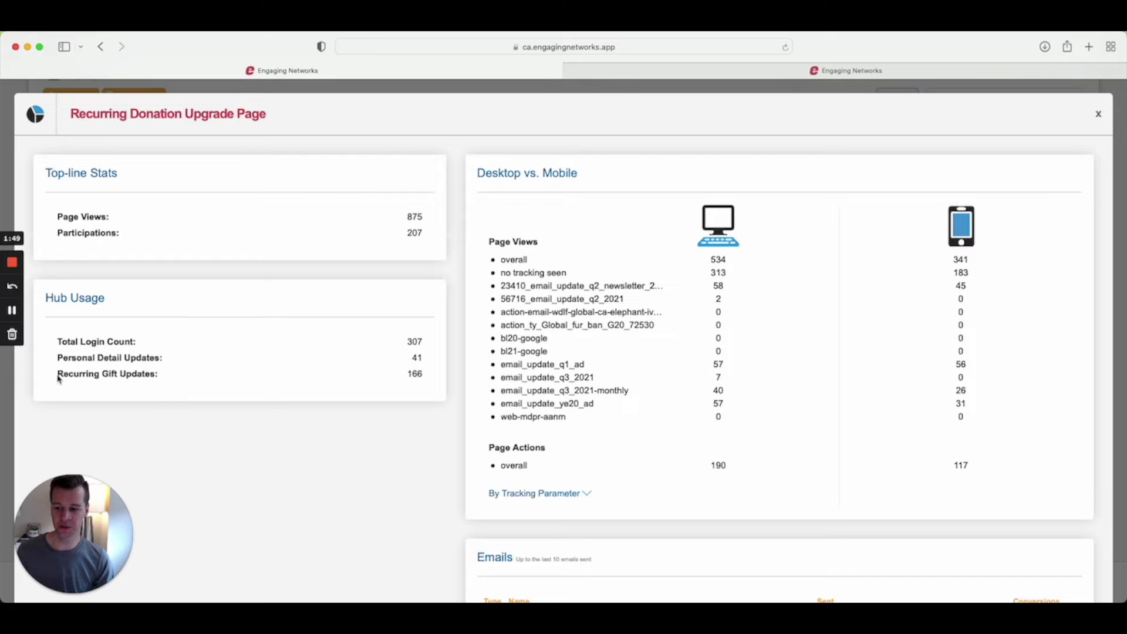
- Check the Recurring Gift Updates count under Hub Usage and close the quick report
left_click_drag(57, 376, 224, 384)
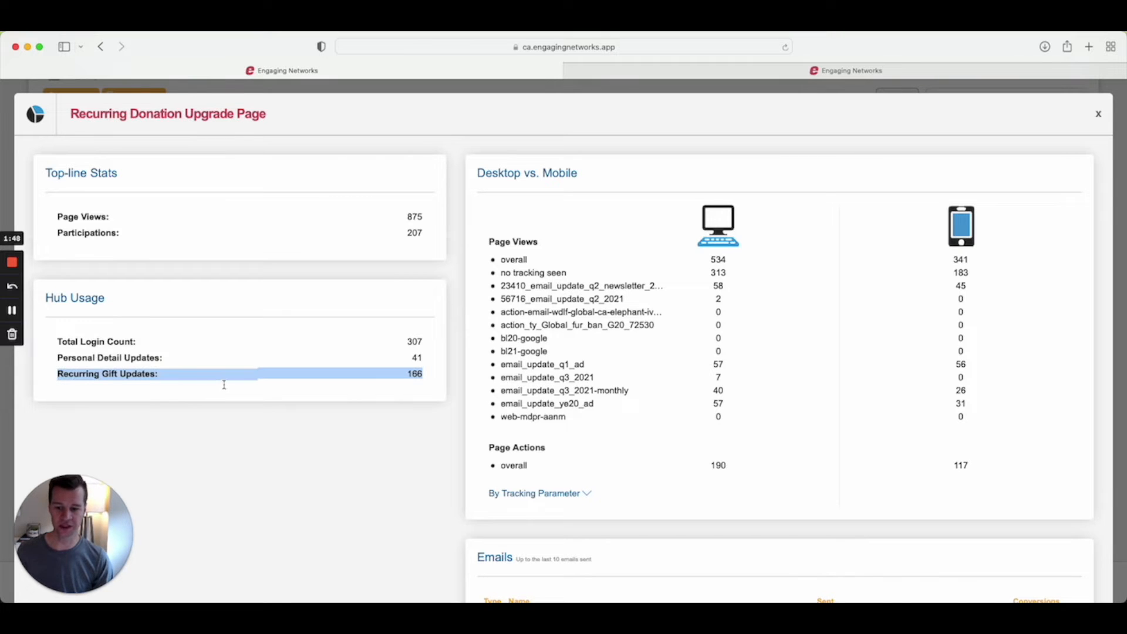
left_click(417, 376)
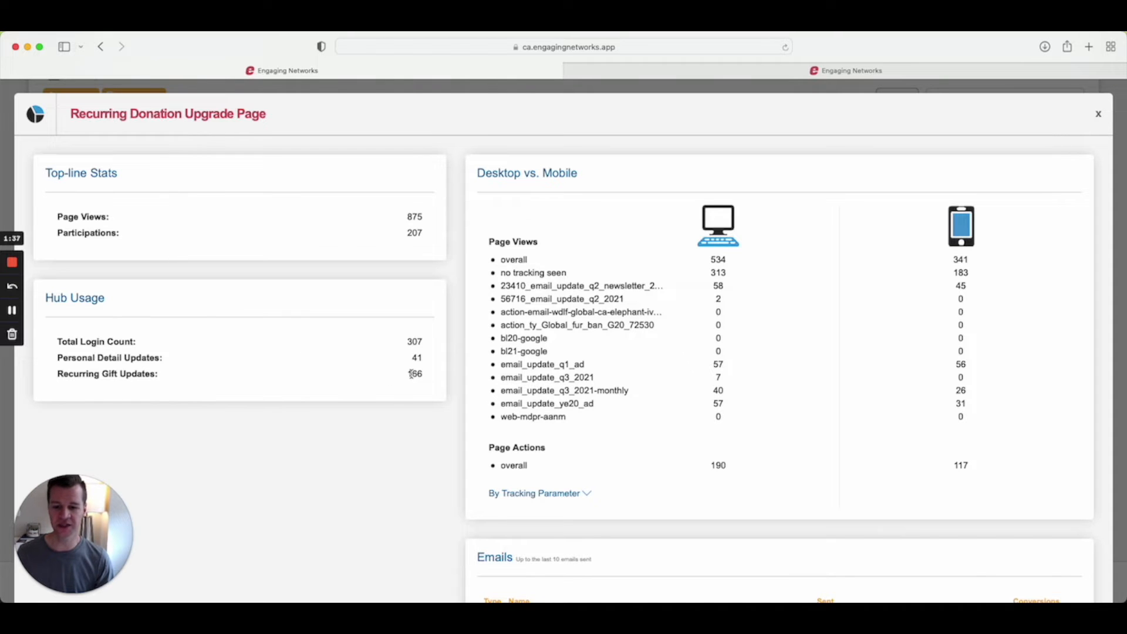
left_click(1098, 114)
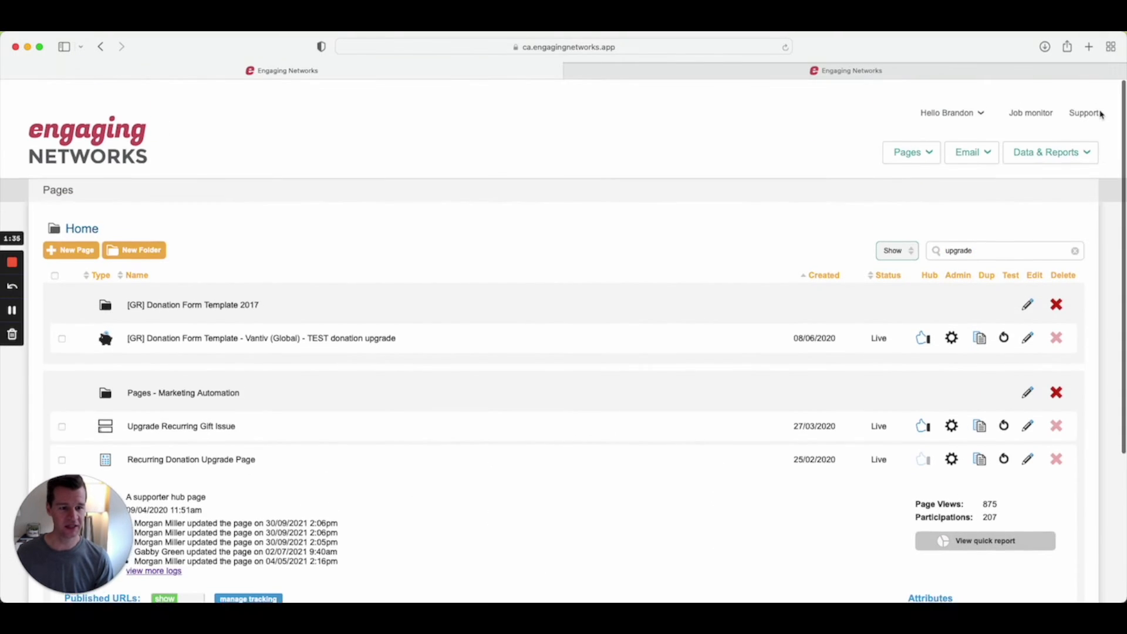
- Start a new supporter data export query and list the supporter hub pages for building its universe
left_click(1037, 138)
left_click(875, 210)
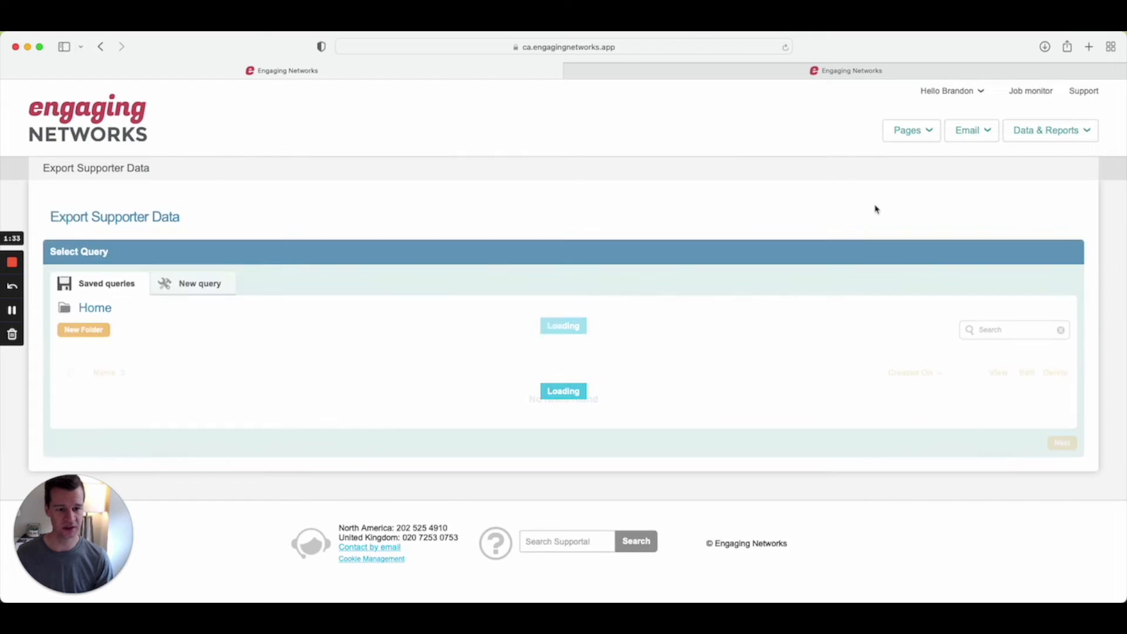
left_click(214, 286)
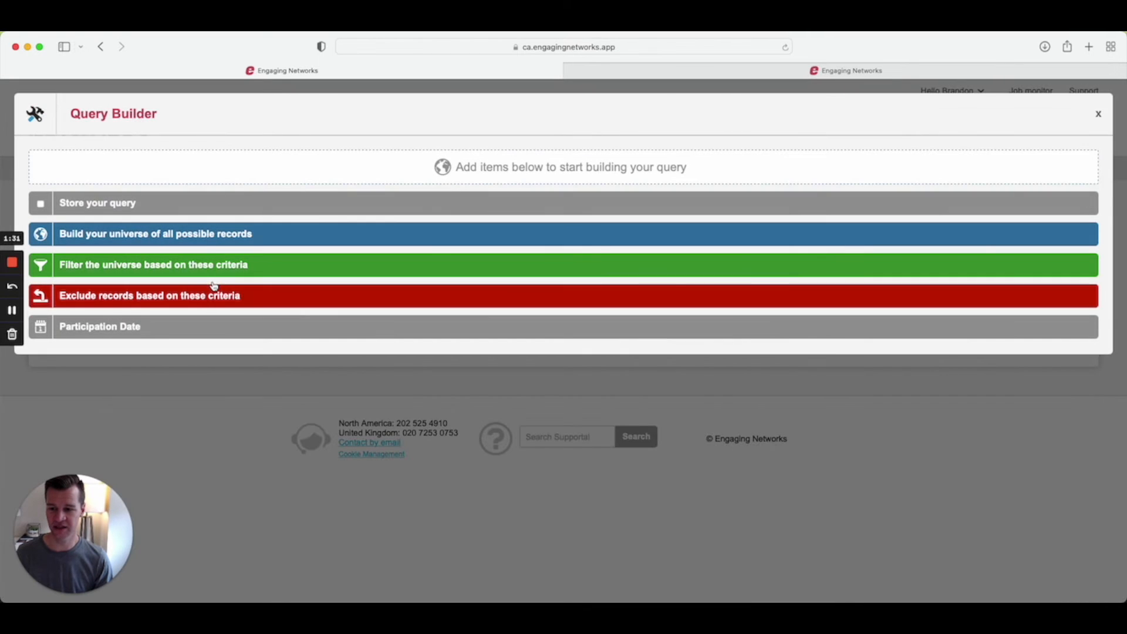
left_click(206, 234)
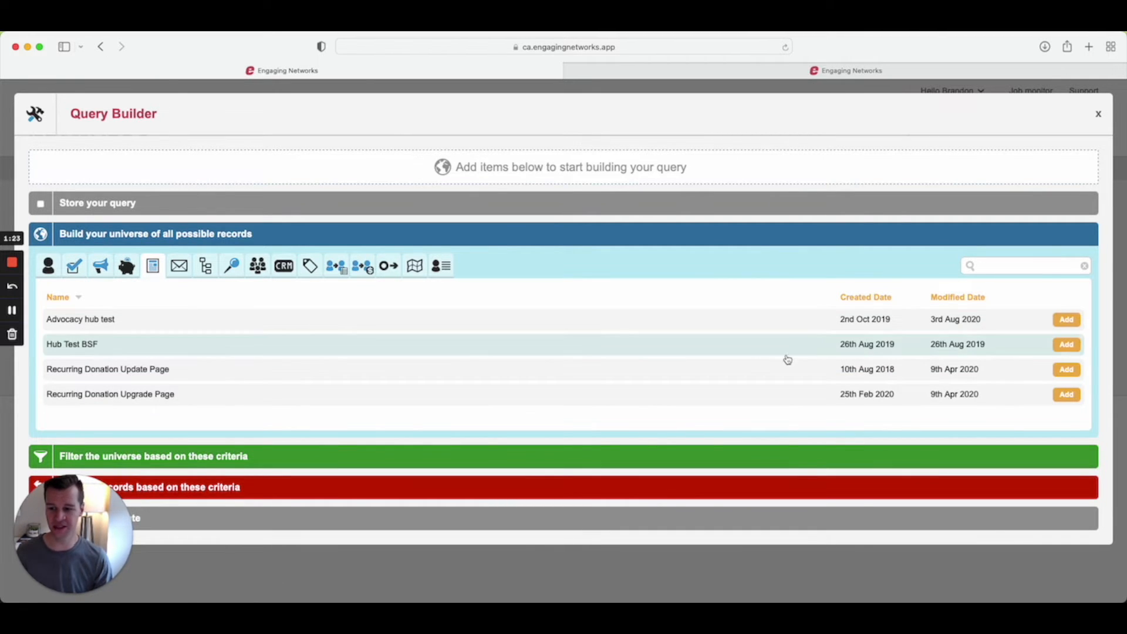
- Add the Recurring Donation Update Page to the query universe, limited to supporters who updated recurring gifts
left_click(1067, 370)
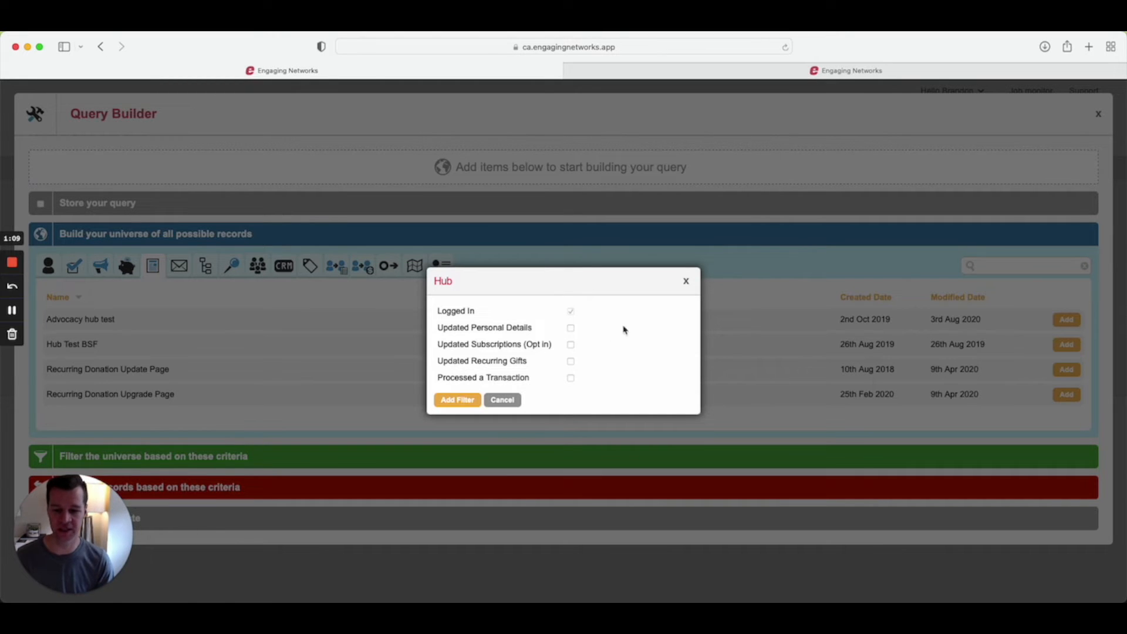
left_click(570, 361)
left_click(457, 400)
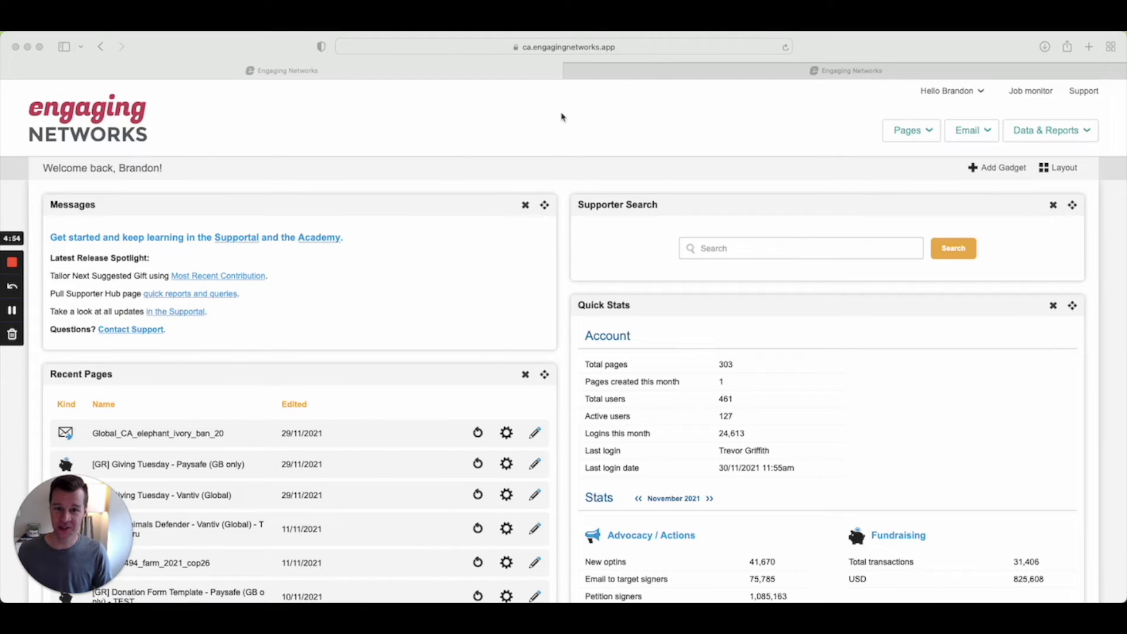
- Open the finance reports page
left_click(1047, 131)
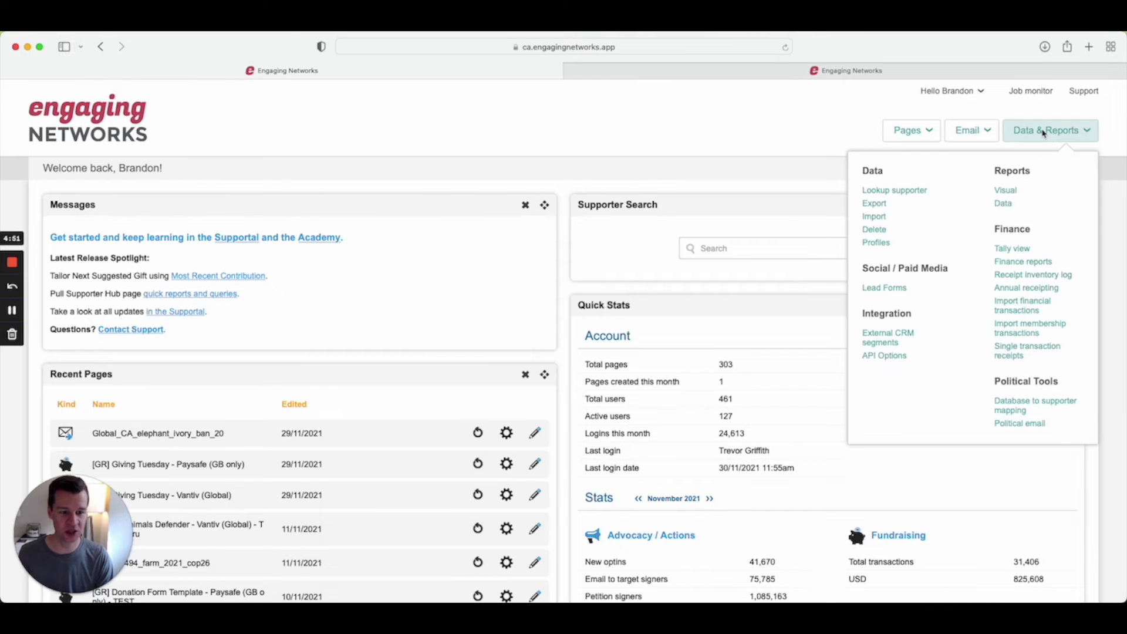
left_click(1030, 263)
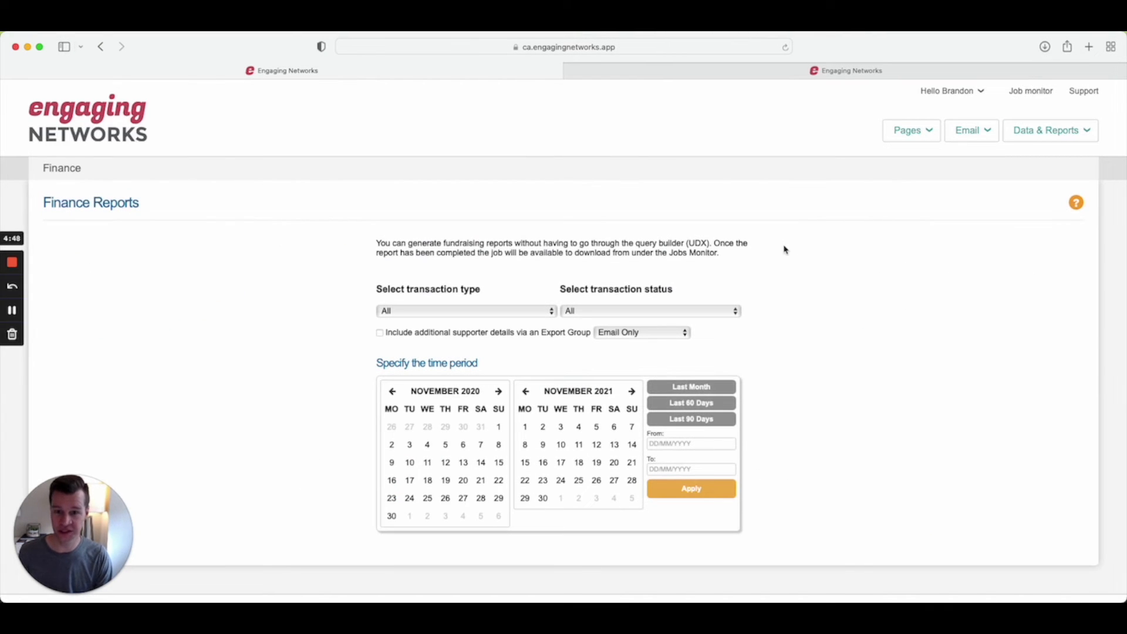
left_click(1023, 140)
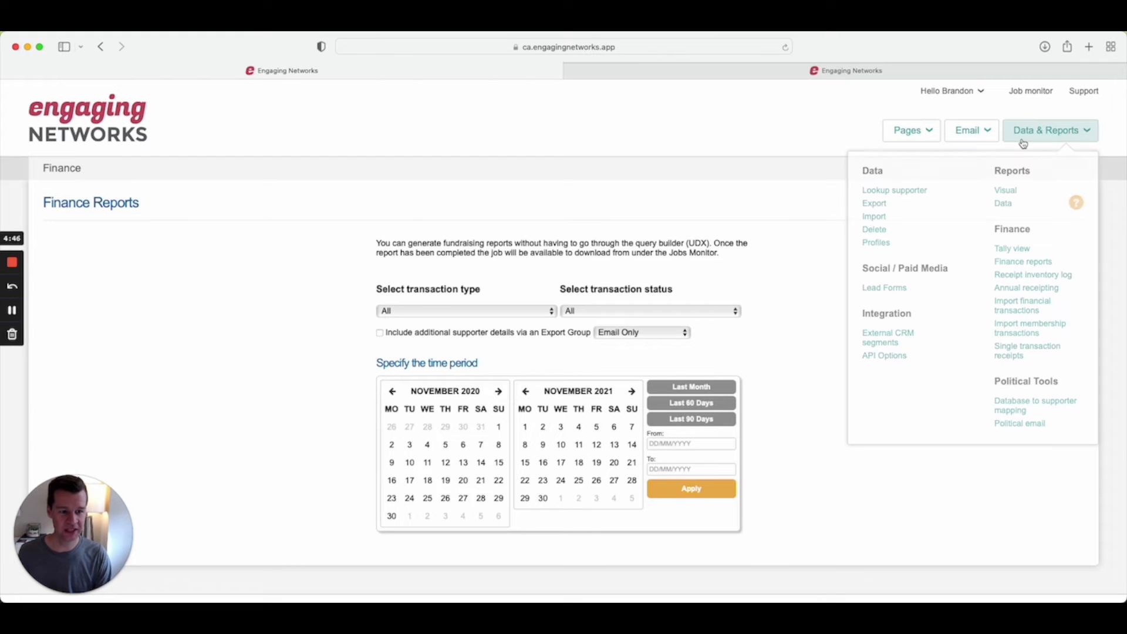
- Check the transaction type and status options, leaving both at All, and choose Basic Info as the export group
left_click(482, 316)
left_click(483, 315)
left_click(590, 311)
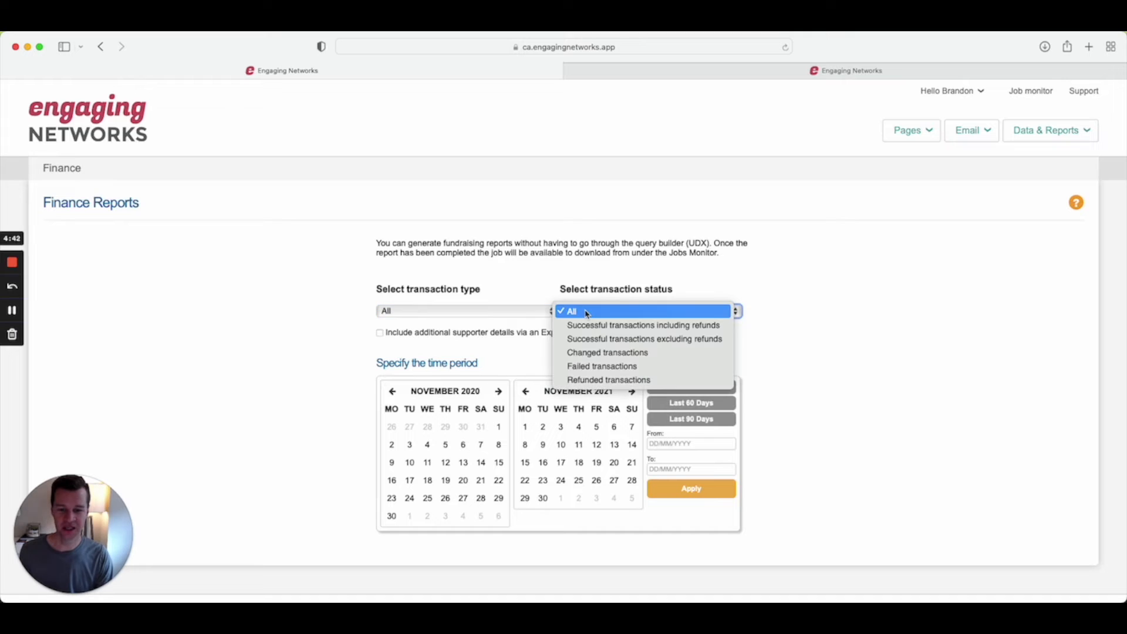
left_click(733, 264)
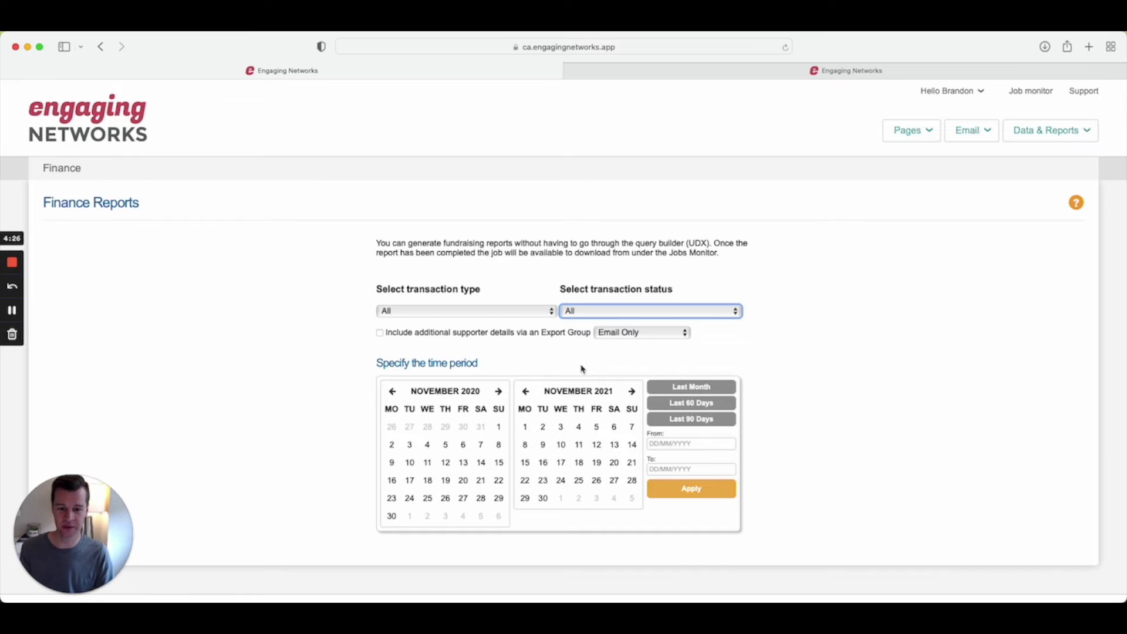
left_click(637, 333)
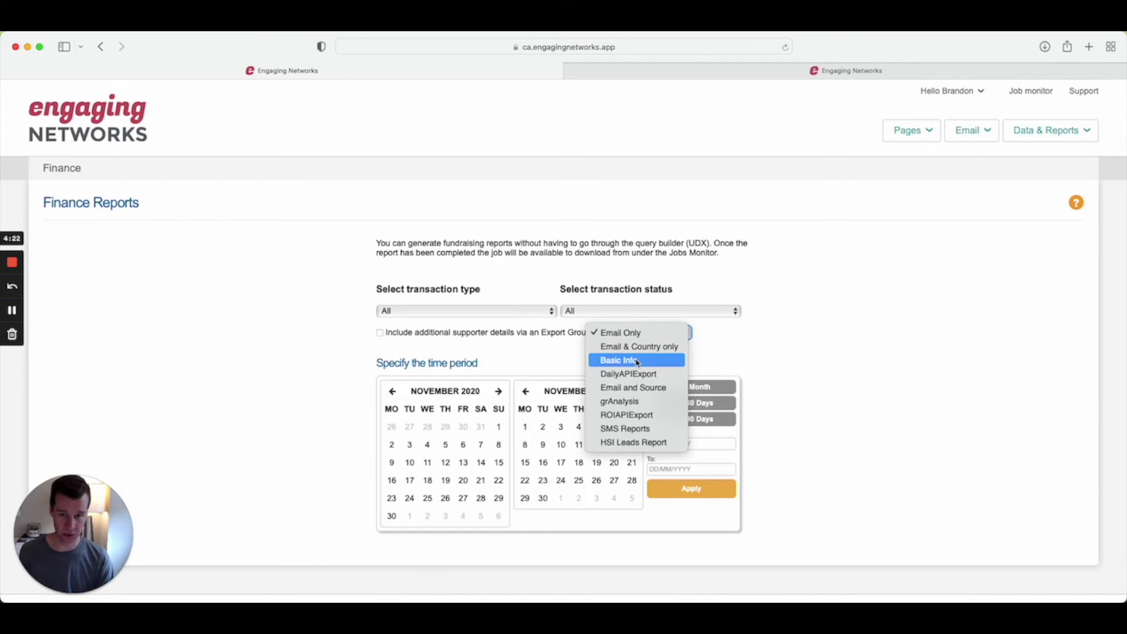
left_click(638, 361)
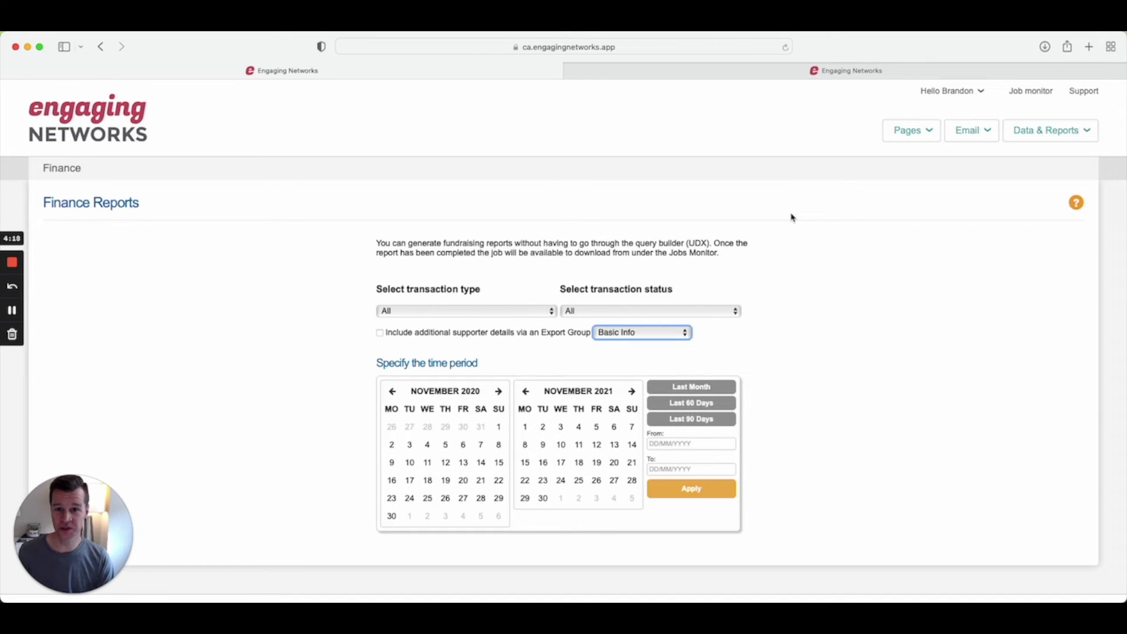
- Open the field export groups in the account data structure settings and review the columns of each group
left_click(943, 96)
left_click(935, 186)
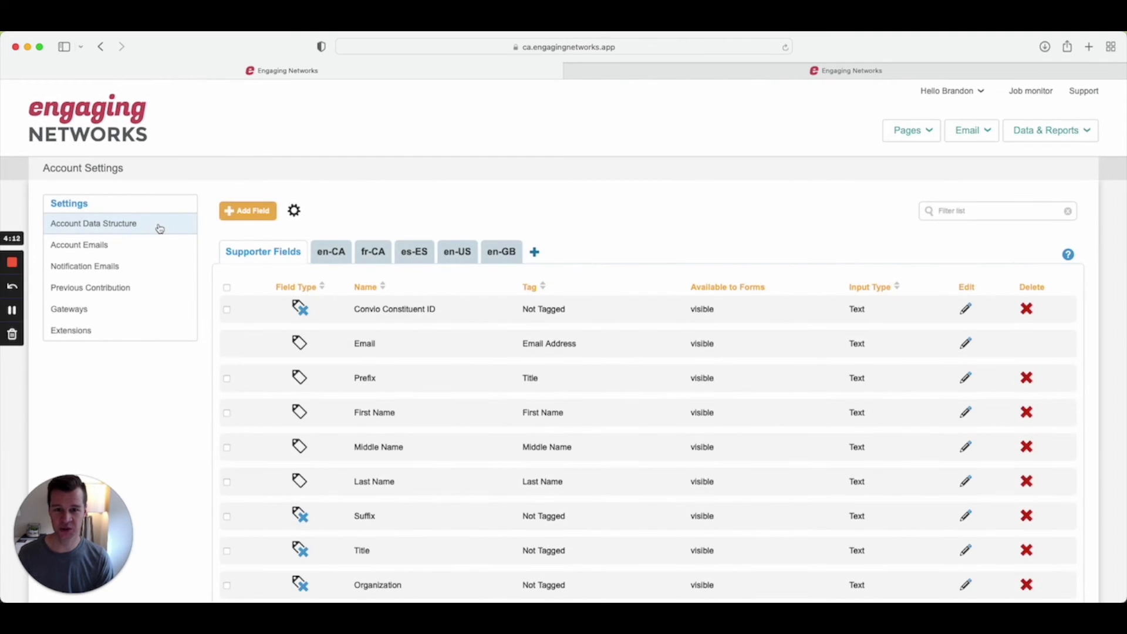
left_click(294, 210)
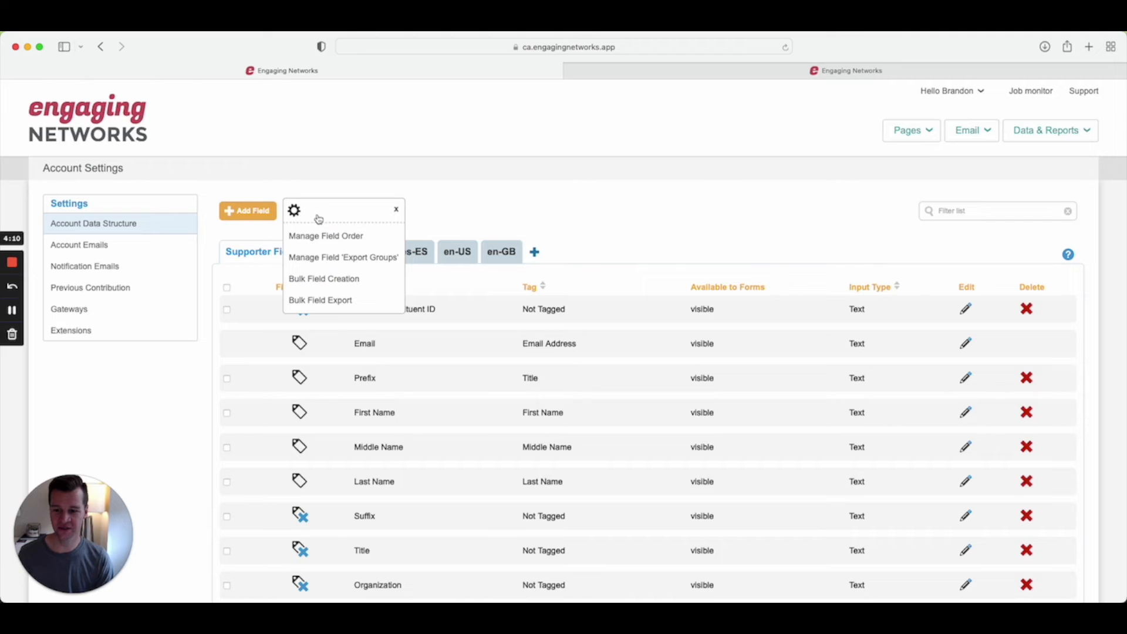
left_click(328, 258)
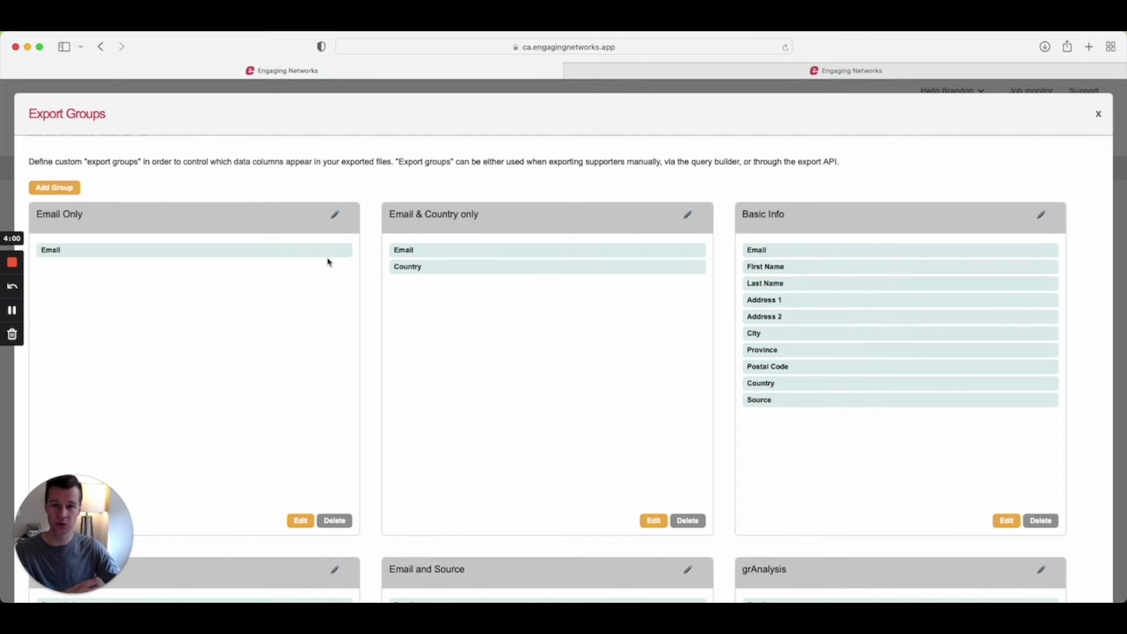
scroll(326, 259, "down", 5)
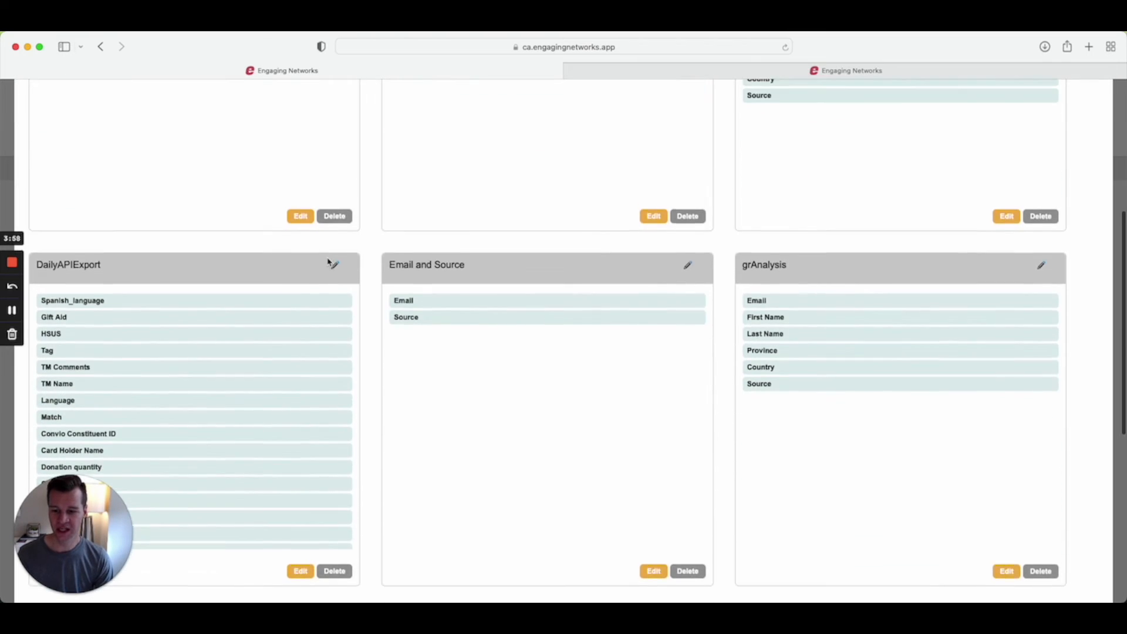
- Add a new export group and pick Email, First Name and Middle Name as its columns
scroll(327, 258, "up", 5)
left_click(73, 164)
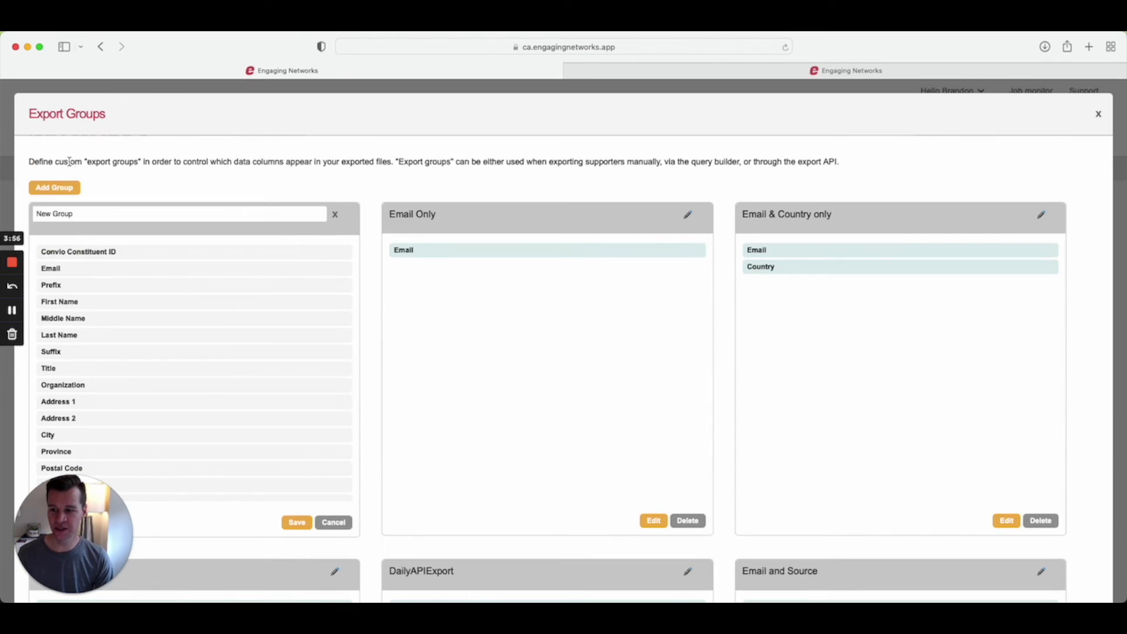
left_click(115, 270)
left_click(112, 302)
left_click(113, 319)
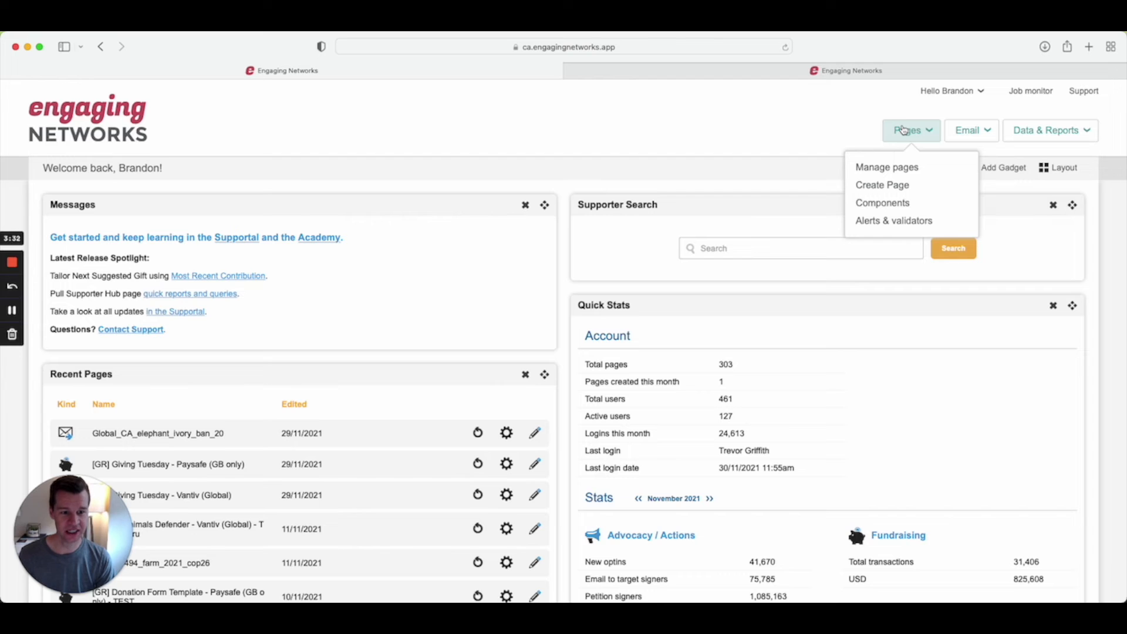
- Create a new template in the page components from the Free & Flexible page template V2 (beta) blueprint
left_click(891, 204)
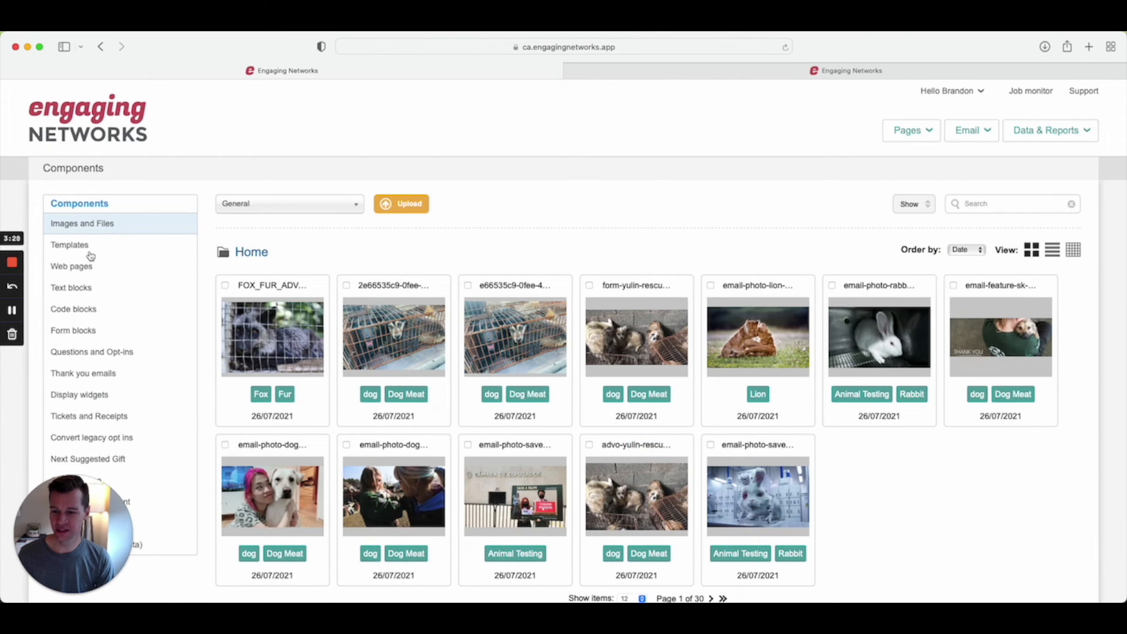
left_click(90, 254)
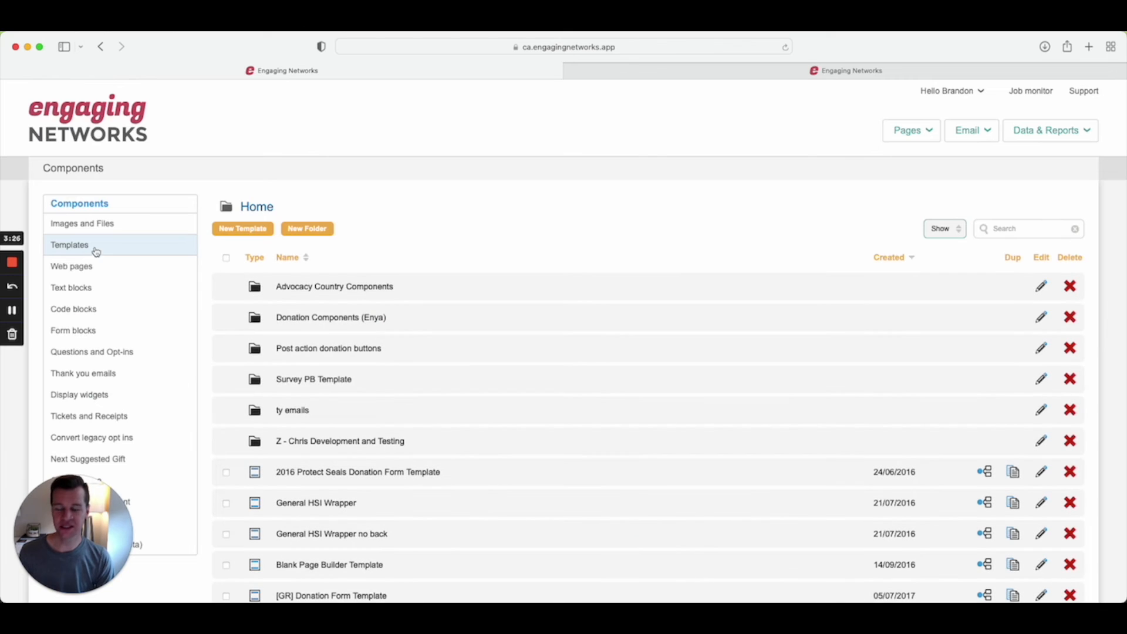
left_click(241, 230)
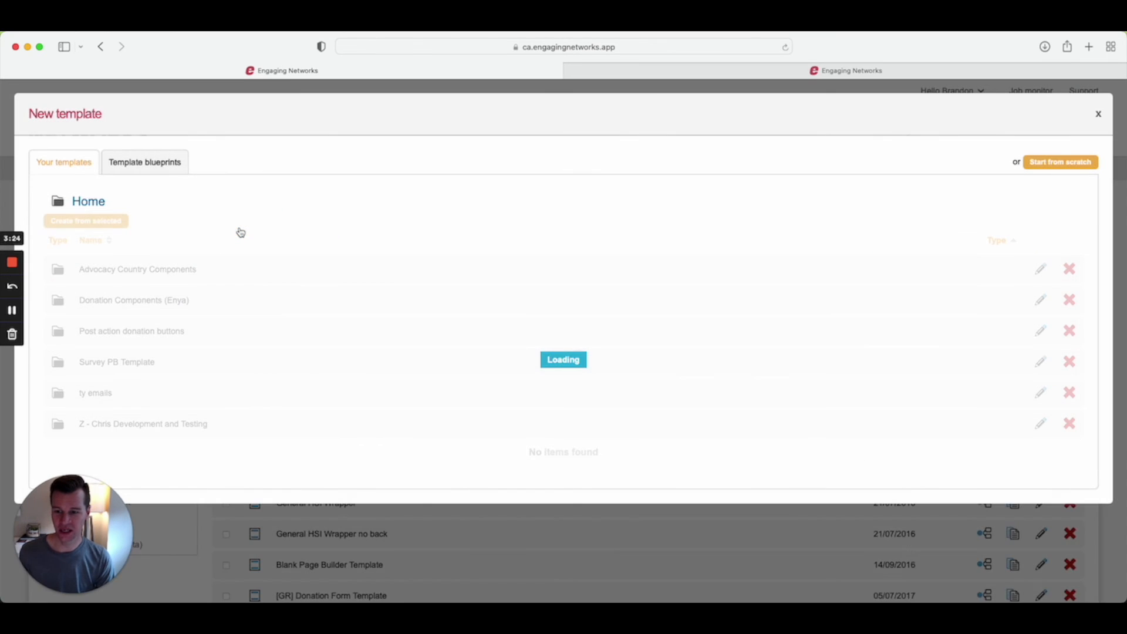
left_click(167, 159)
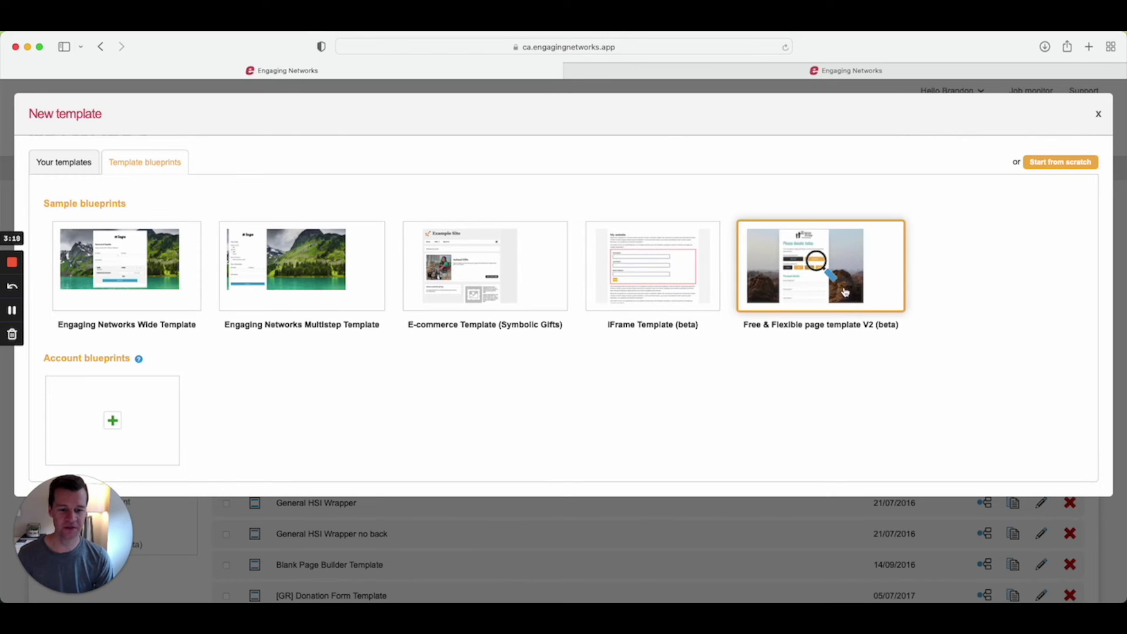
left_click(868, 268)
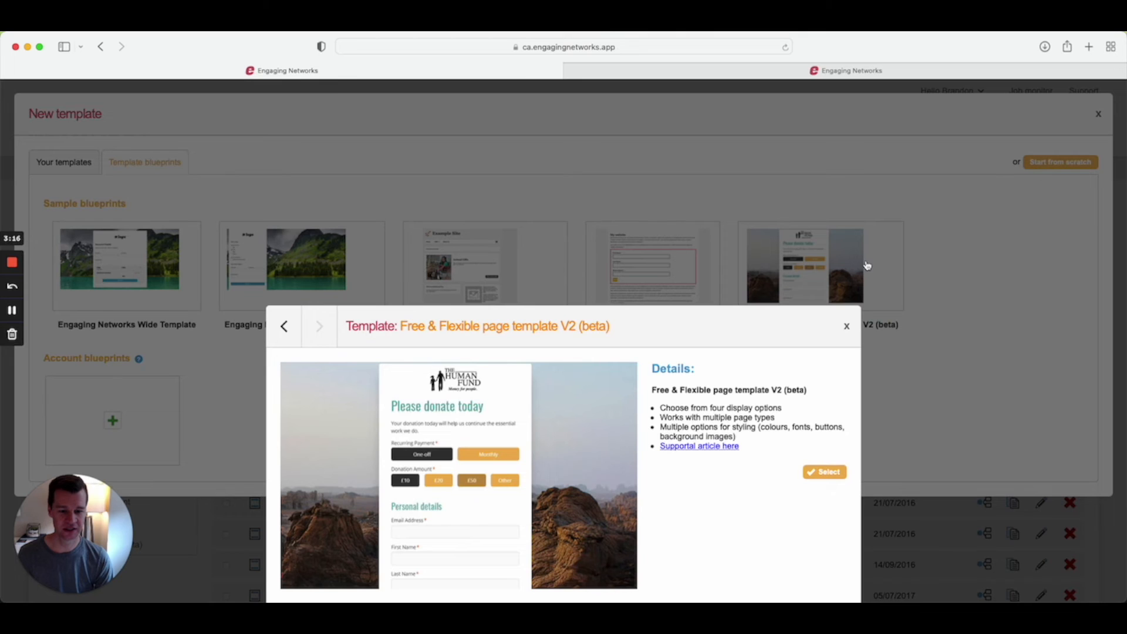
left_click(824, 471)
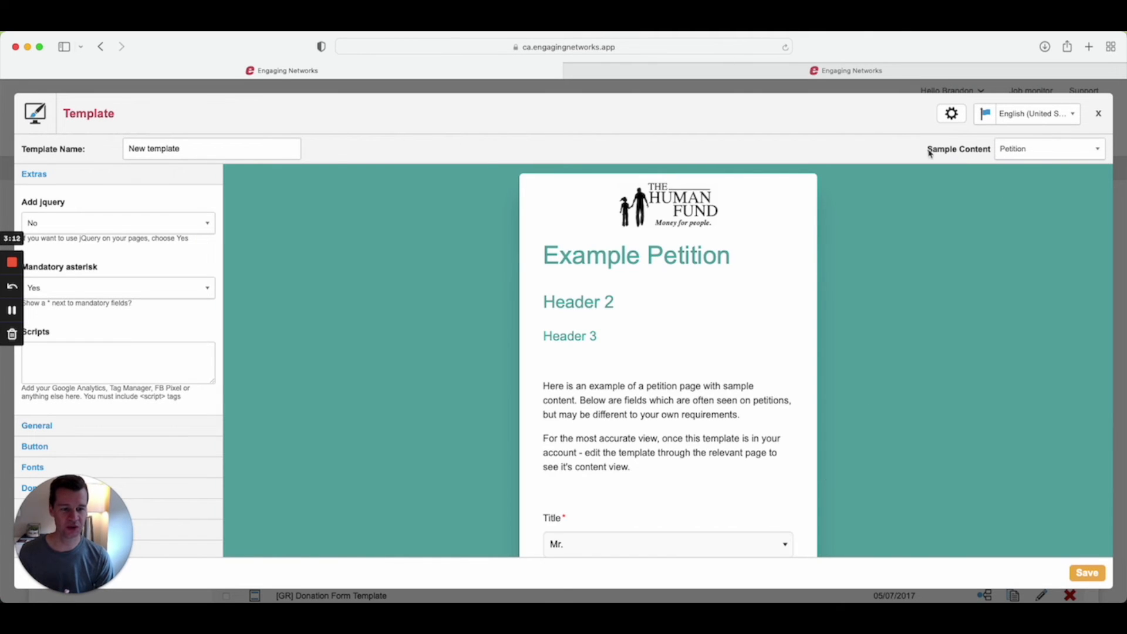
- Set the template's sample content to Donation and look through the image library available for the background image in the general settings
left_click(1031, 154)
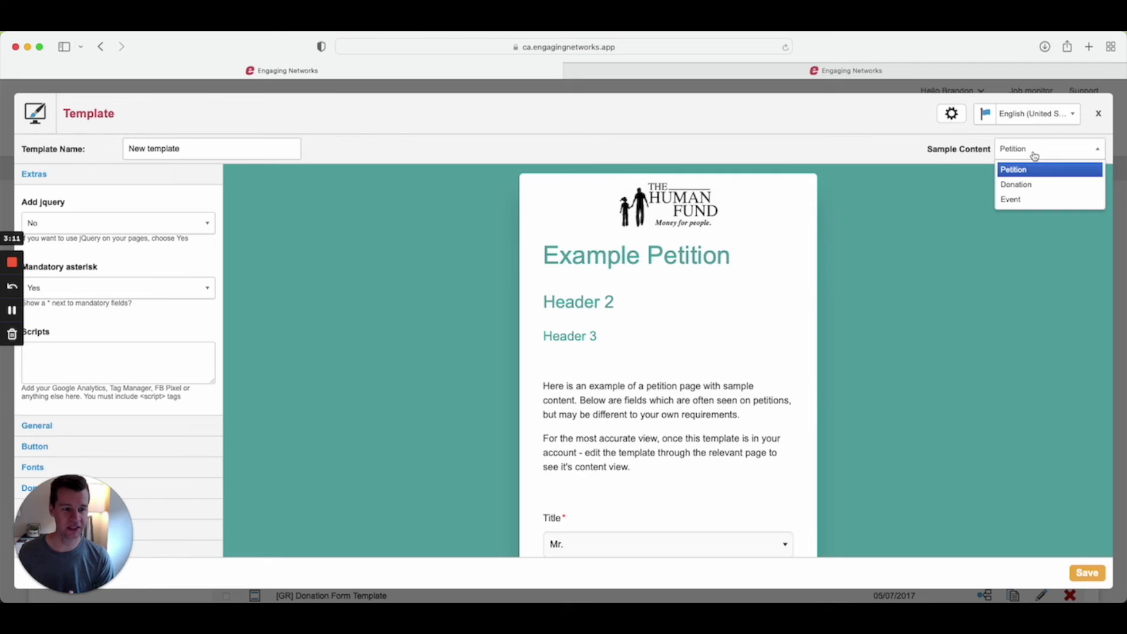
left_click(1026, 185)
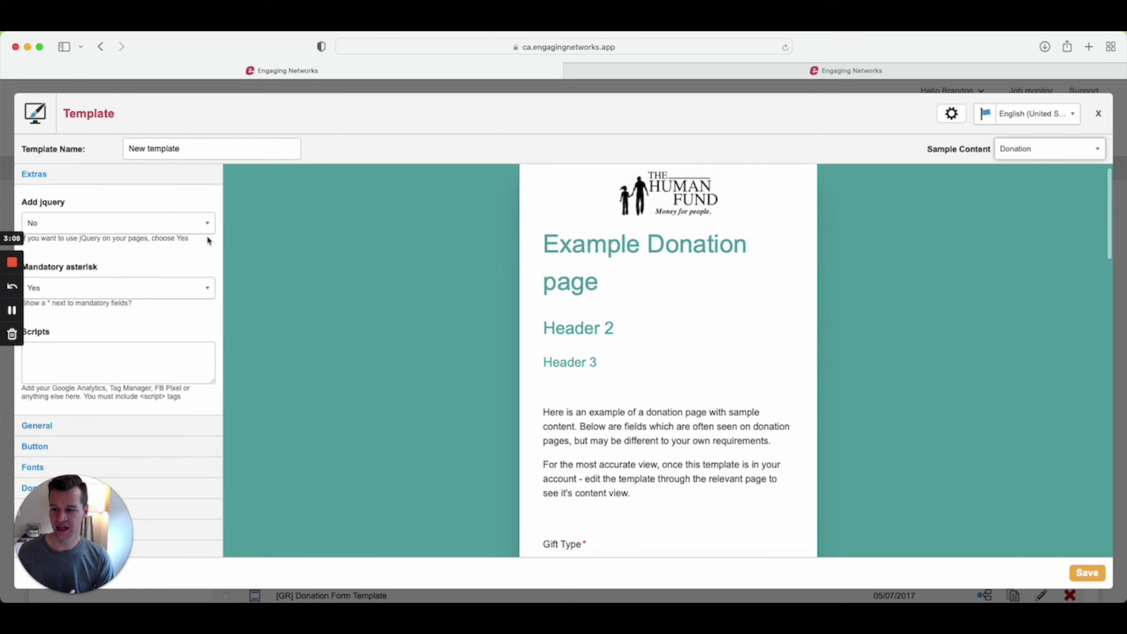
scroll(115, 262, "down", 1)
left_click(67, 399)
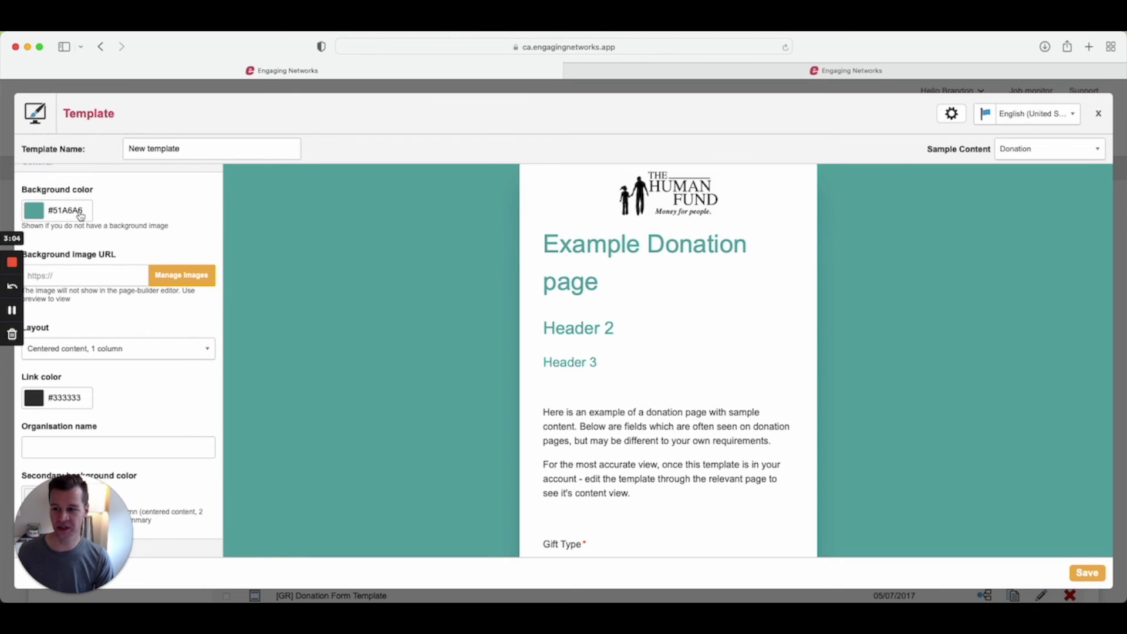
left_click(195, 282)
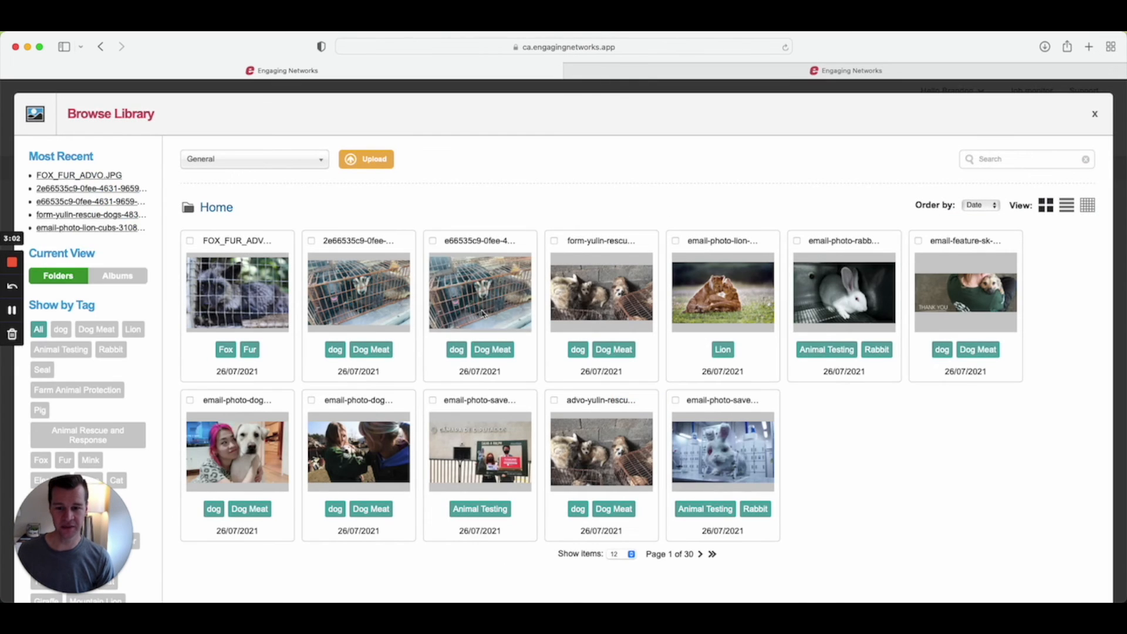
left_click(1094, 114)
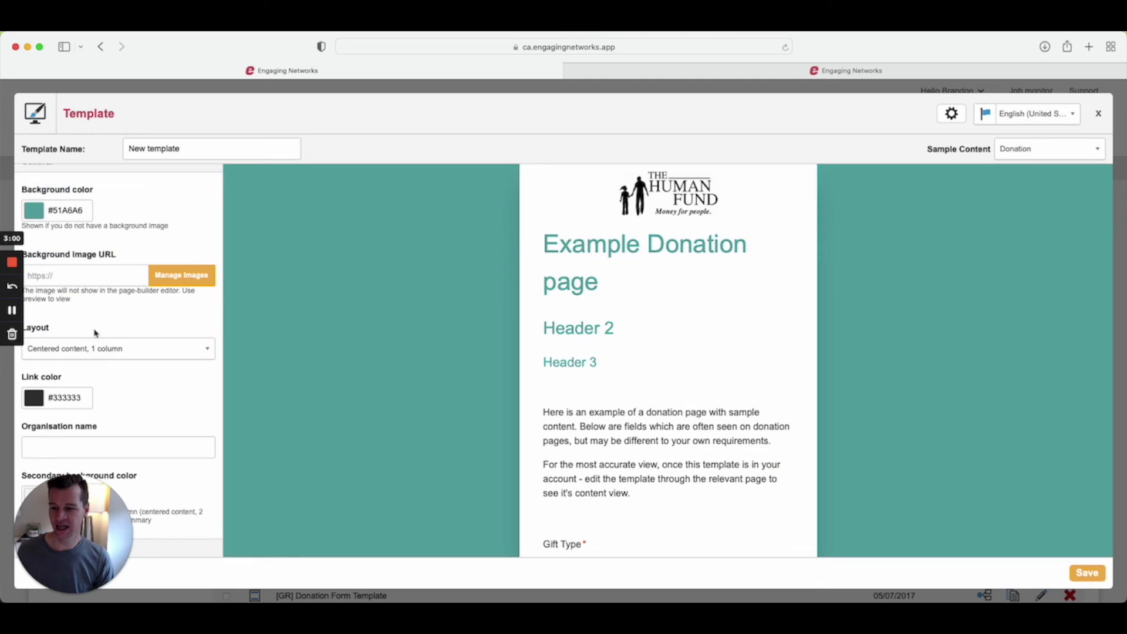
- Try the Left content and Right content one-column layouts, and set the layout back to Centered content, 1 column
scroll(106, 329, "down", 3)
left_click(107, 225)
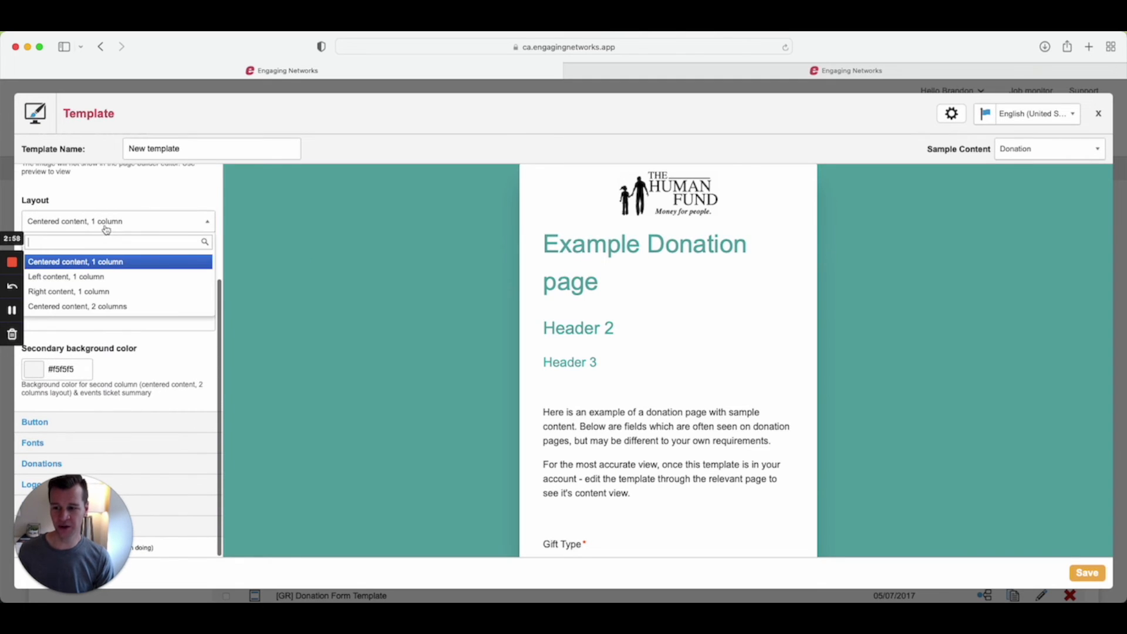
left_click(97, 276)
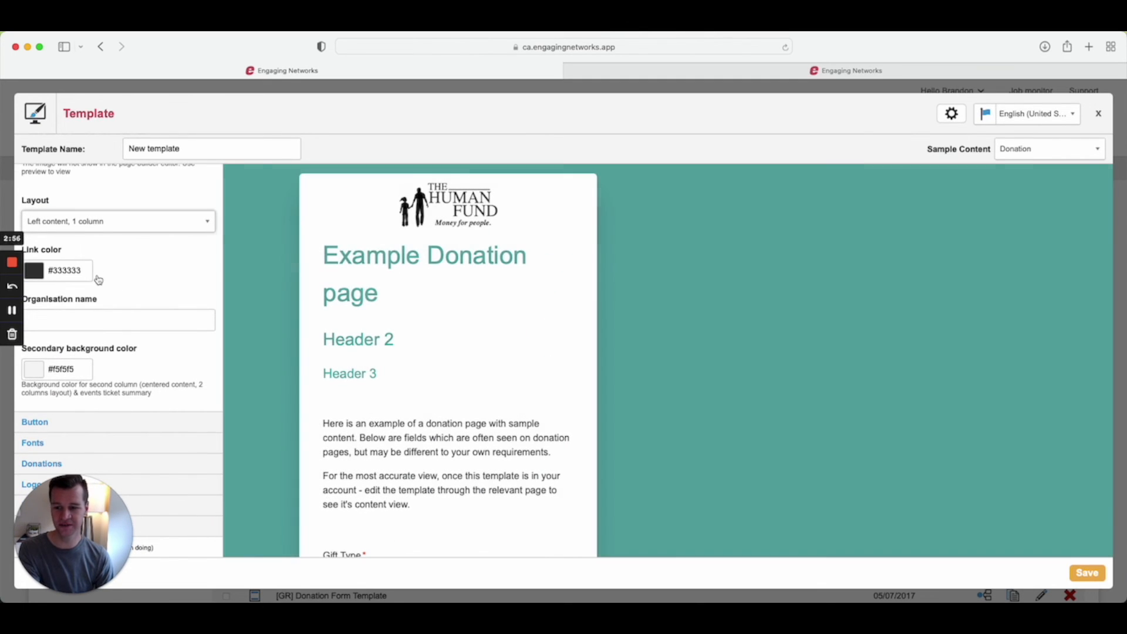
left_click(98, 221)
left_click(103, 292)
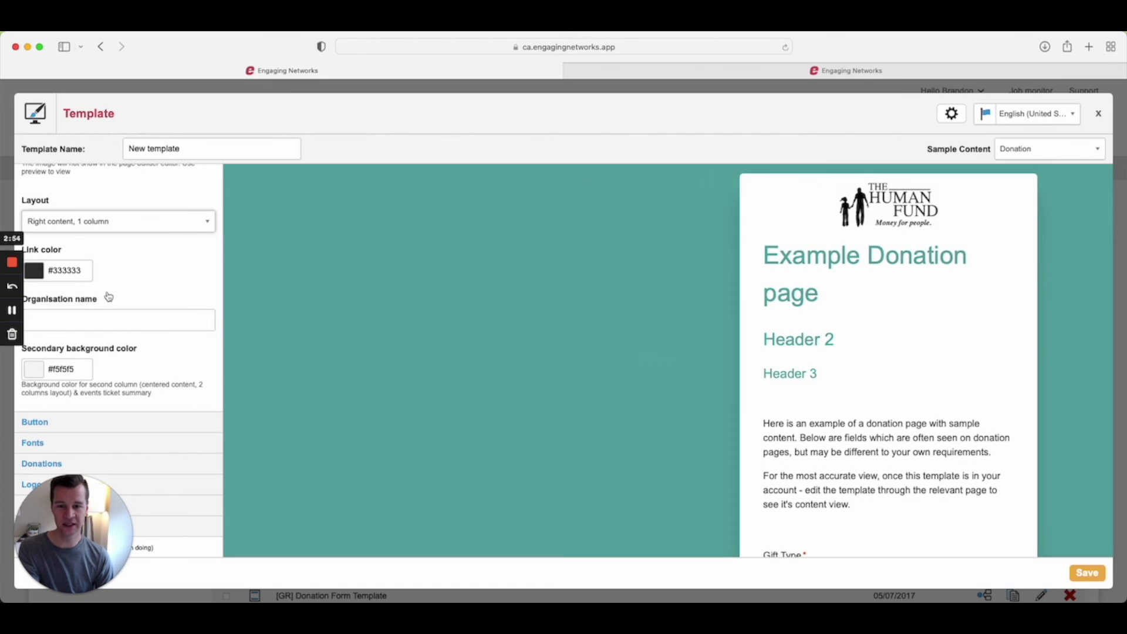
left_click(129, 235)
left_click(114, 264)
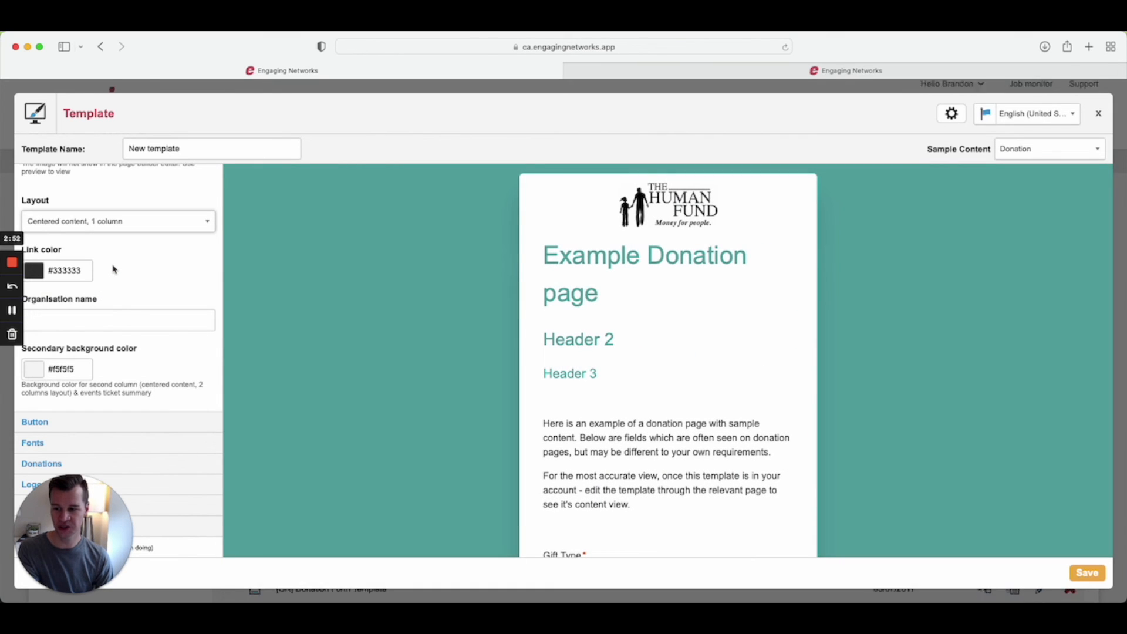
- Review the template's organisation name field, button colours and corners, and font settings
left_click(88, 318)
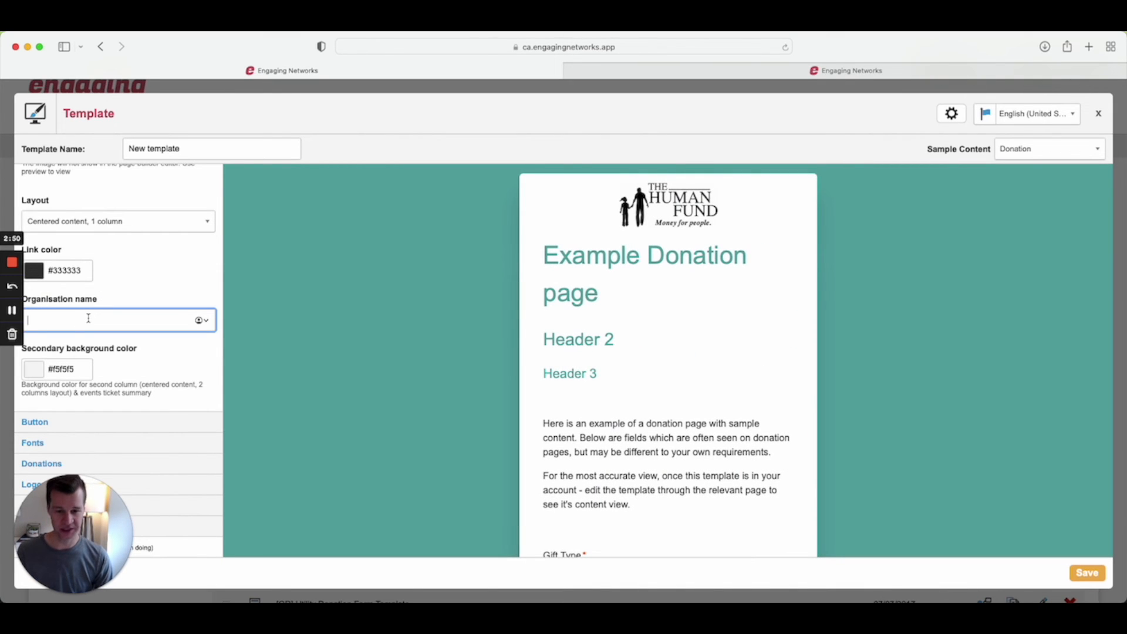
left_click(73, 423)
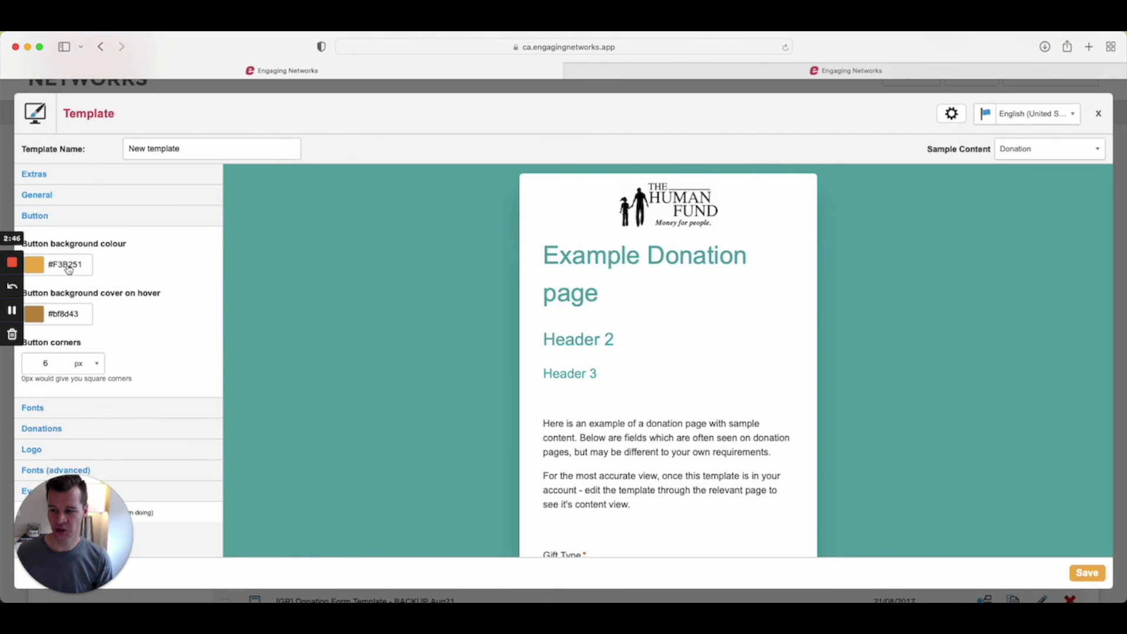
scroll(405, 324, "down", 15)
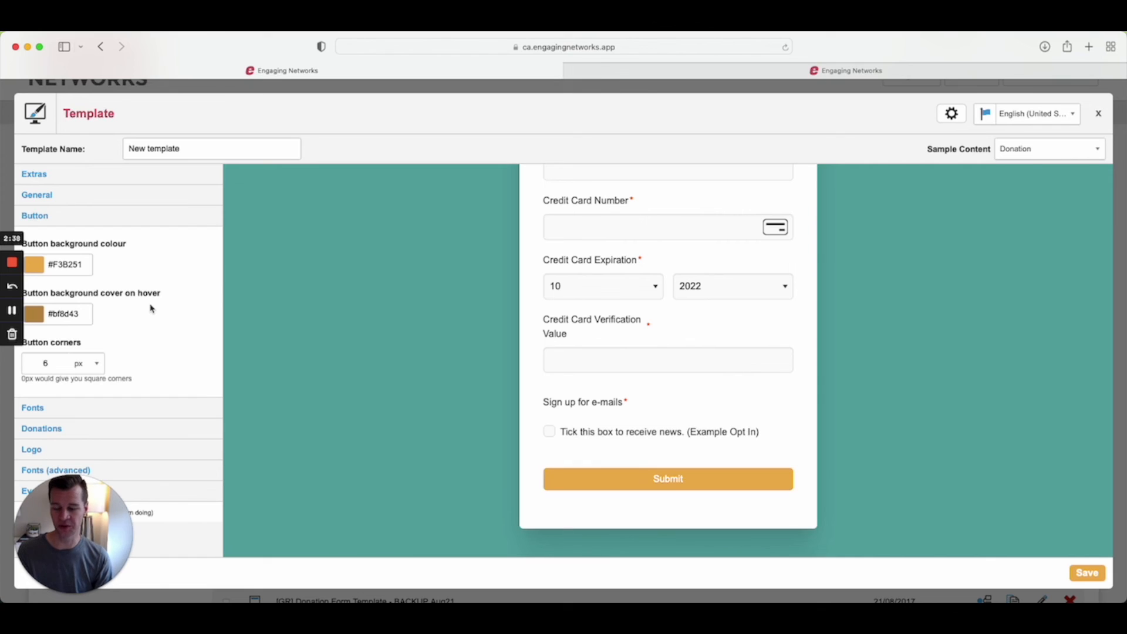
left_click(61, 413)
scroll(63, 417, "down", 1)
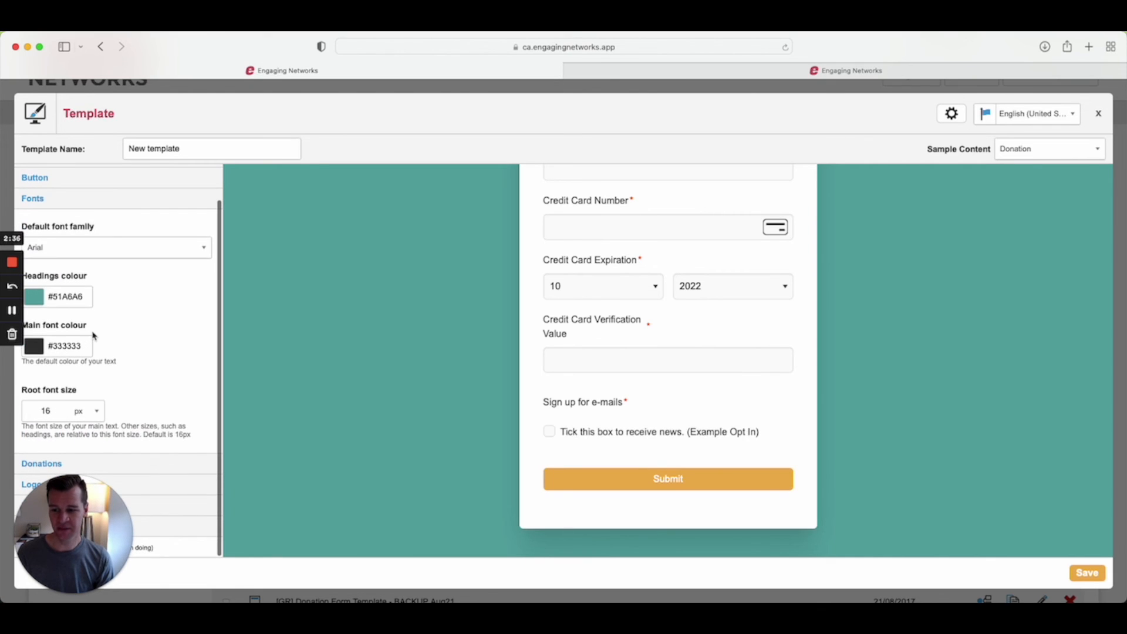
- Set the donation amount input type to Buttons and test the 10 and 250 amounts in the preview
left_click(135, 468)
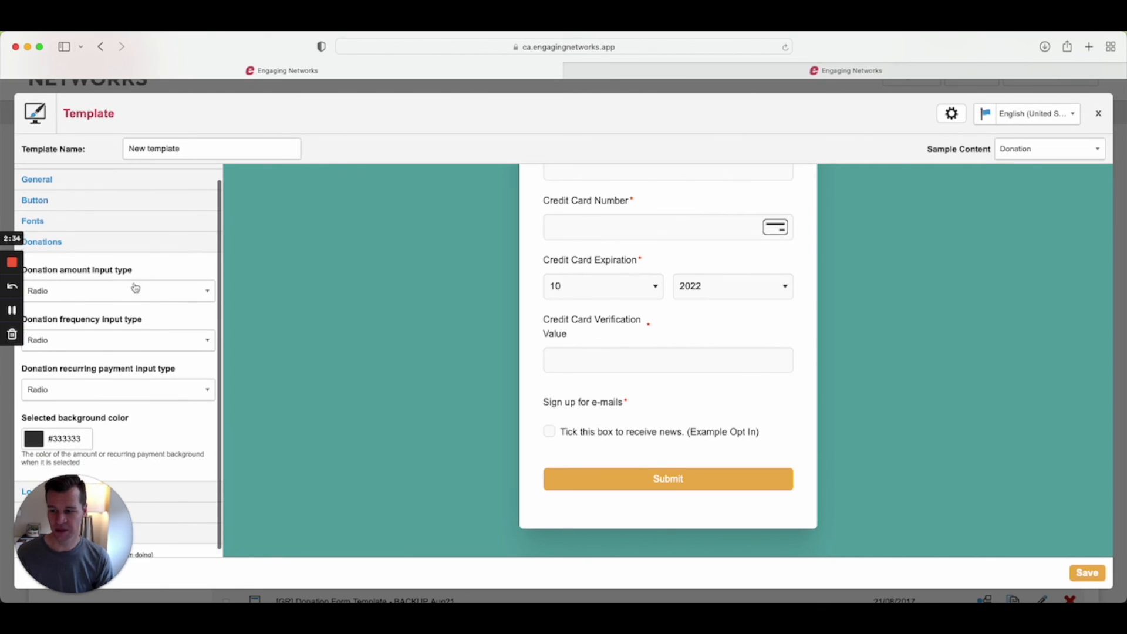
scroll(392, 315, "up", 5)
scroll(392, 315, "up", 5)
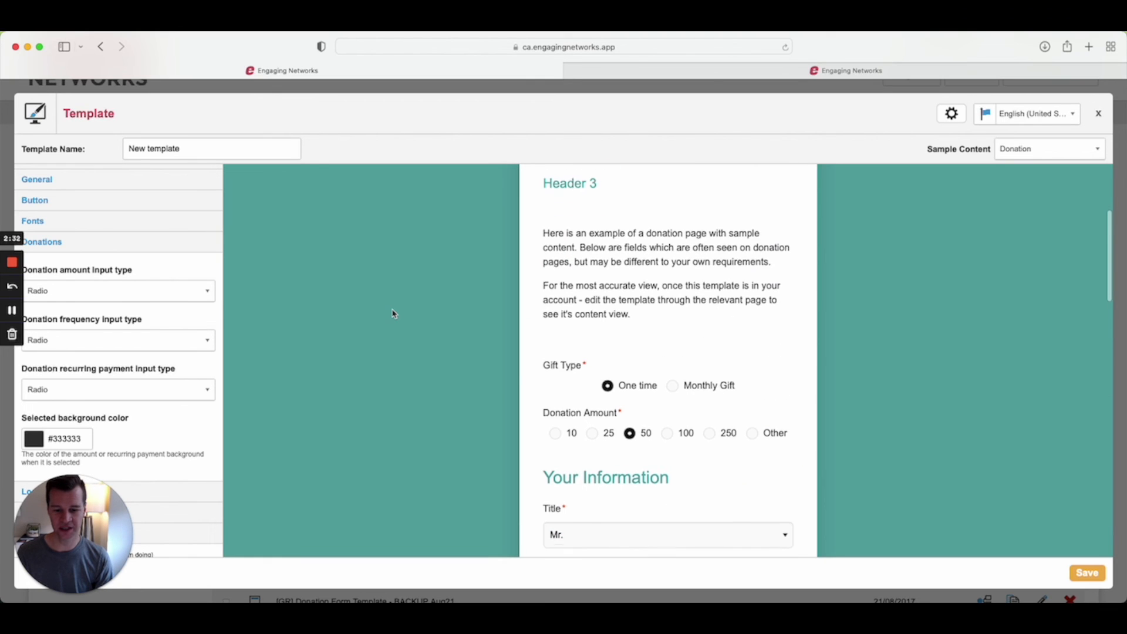
left_click(139, 296)
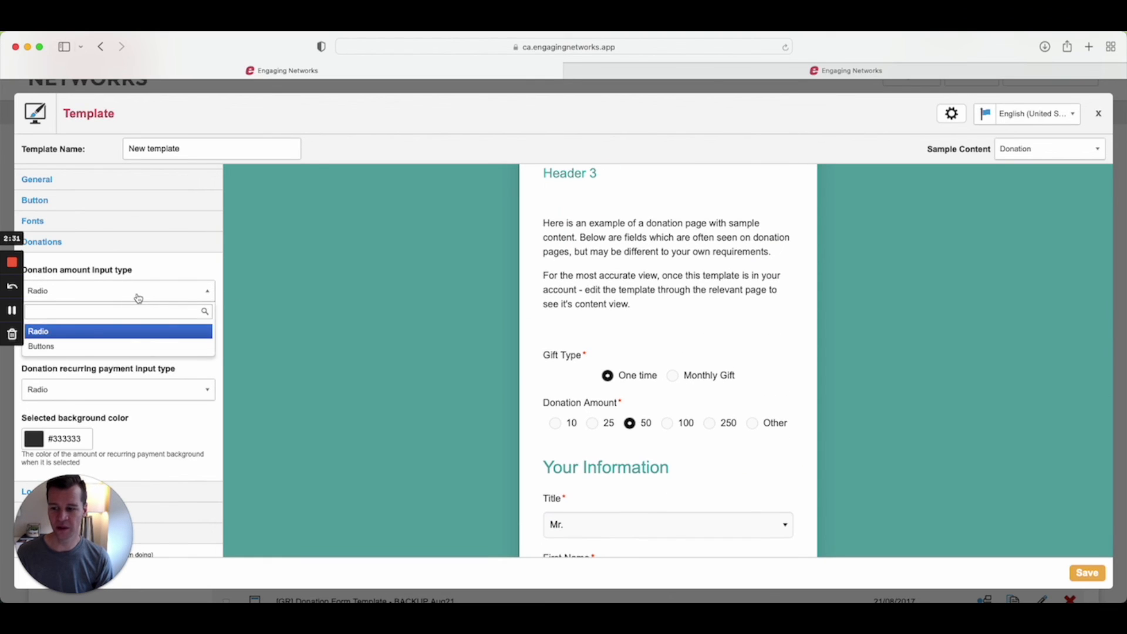
left_click(123, 350)
scroll(382, 382, "down", 5)
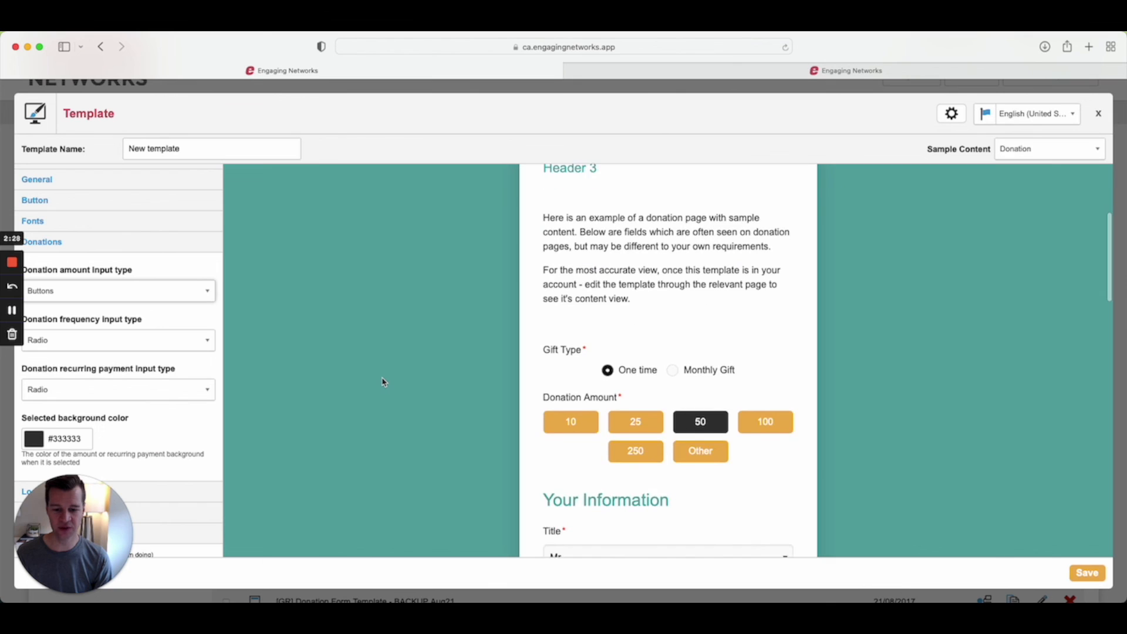
left_click(546, 351)
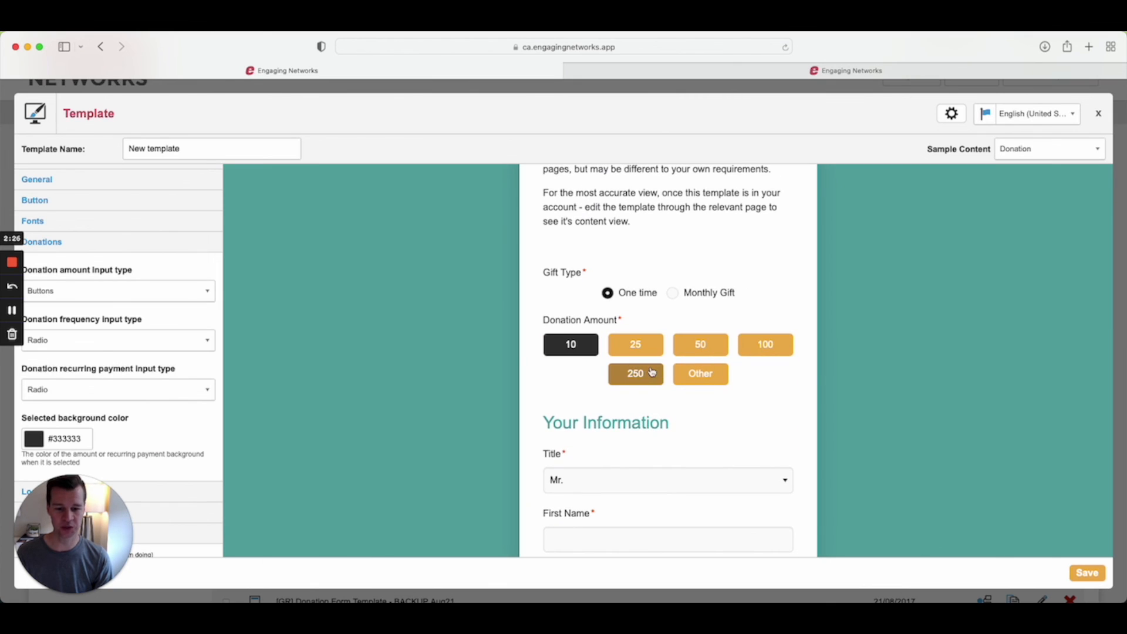
left_click(652, 374)
- Set the donation frequency input type to Buttons and the recurring payment input type to Button, and check the gift type preview
left_click(139, 338)
left_click(106, 395)
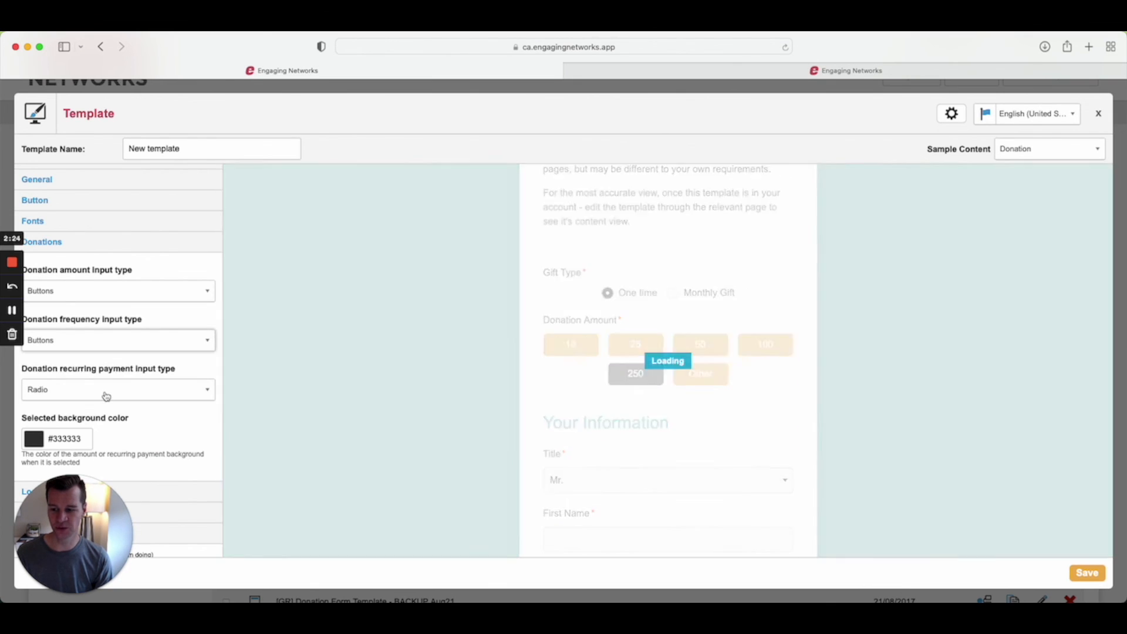
left_click(105, 390)
left_click(94, 444)
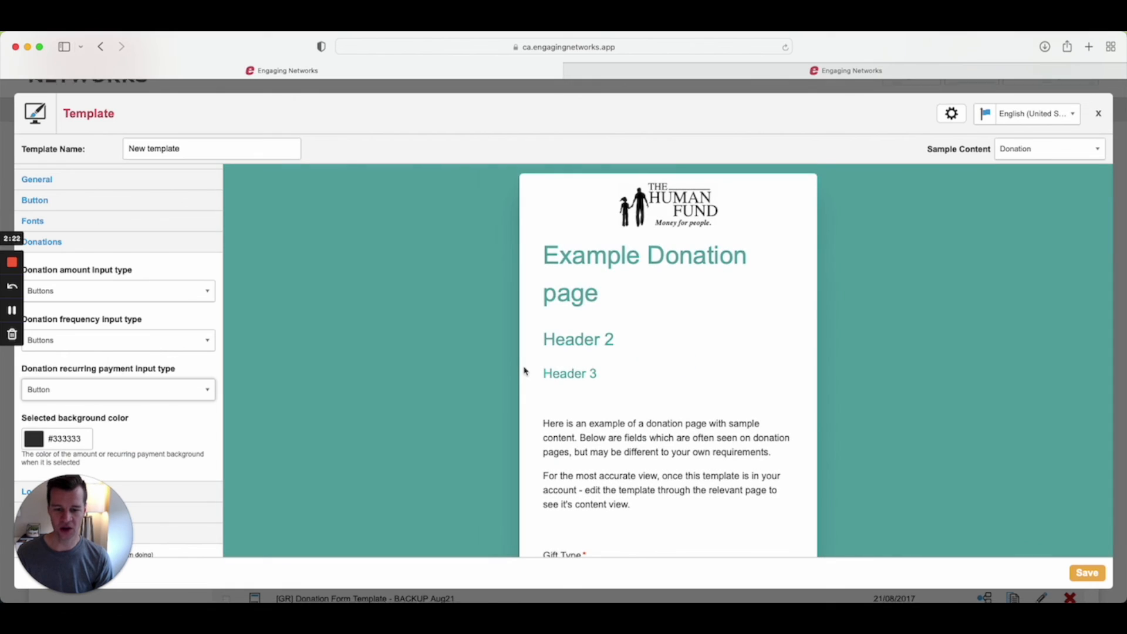
scroll(524, 370, "down", 5)
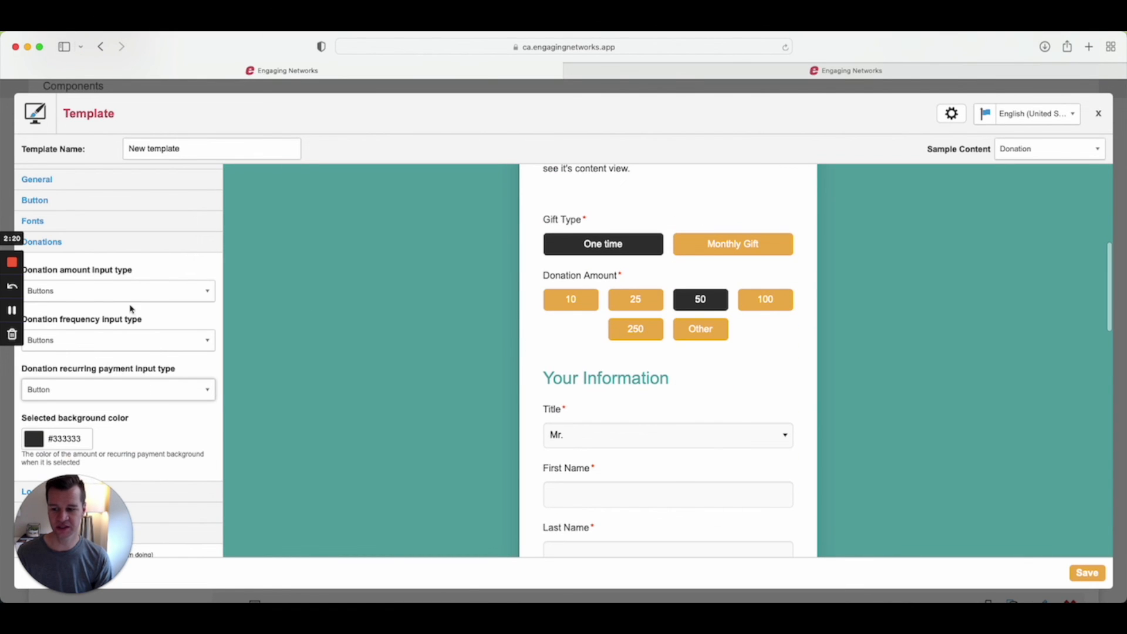
- Review the template's button, logo and advanced font settings, including the Google fonts and heading font families
scroll(111, 317, "down", 1)
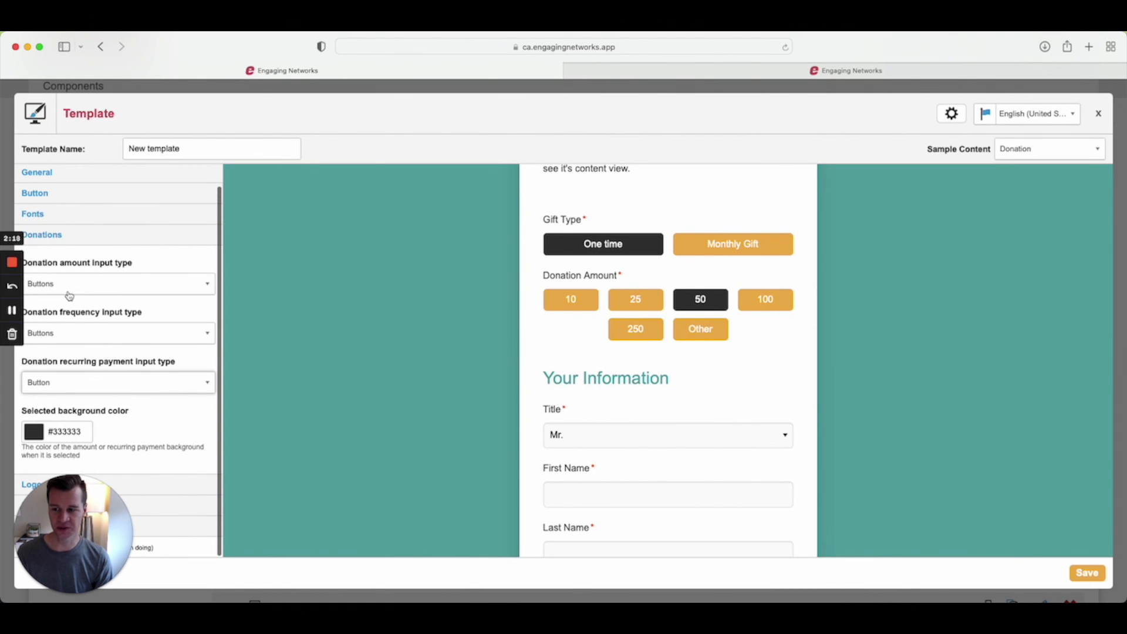
left_click(70, 199)
left_click(41, 450)
scroll(117, 469, "down", 5)
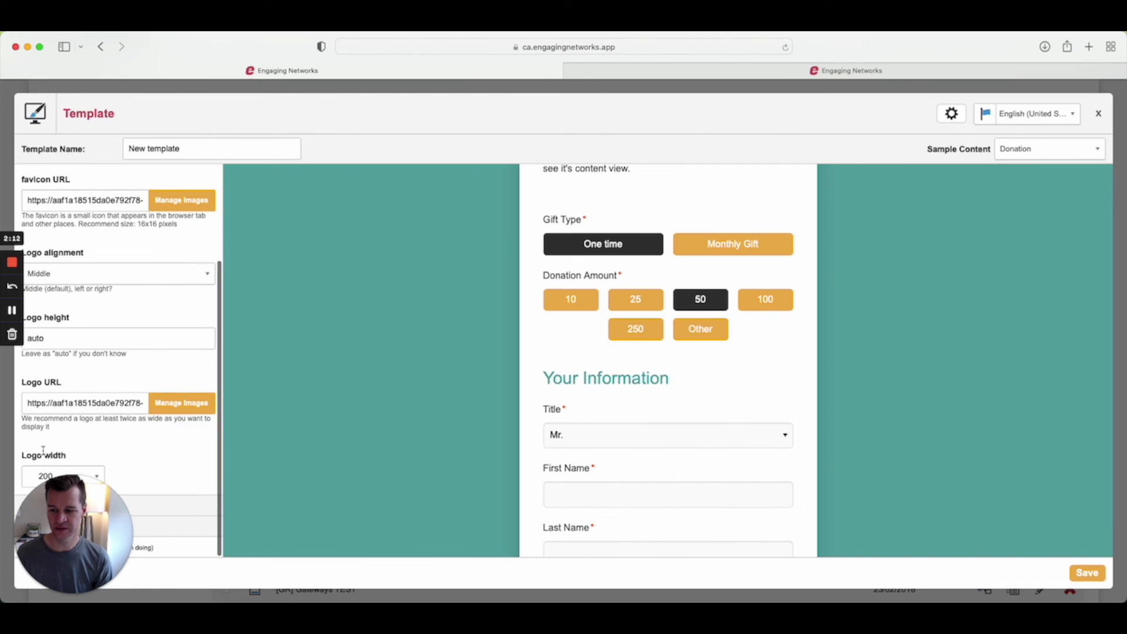
left_click(190, 505)
scroll(169, 334, "down", 3)
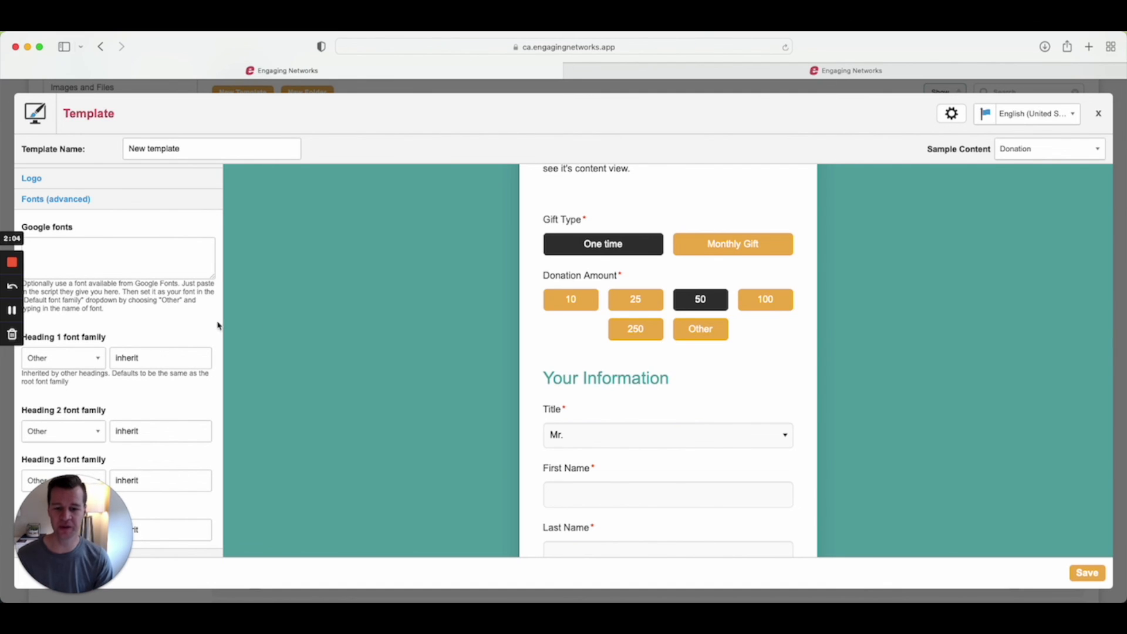
scroll(350, 352, "up", 10)
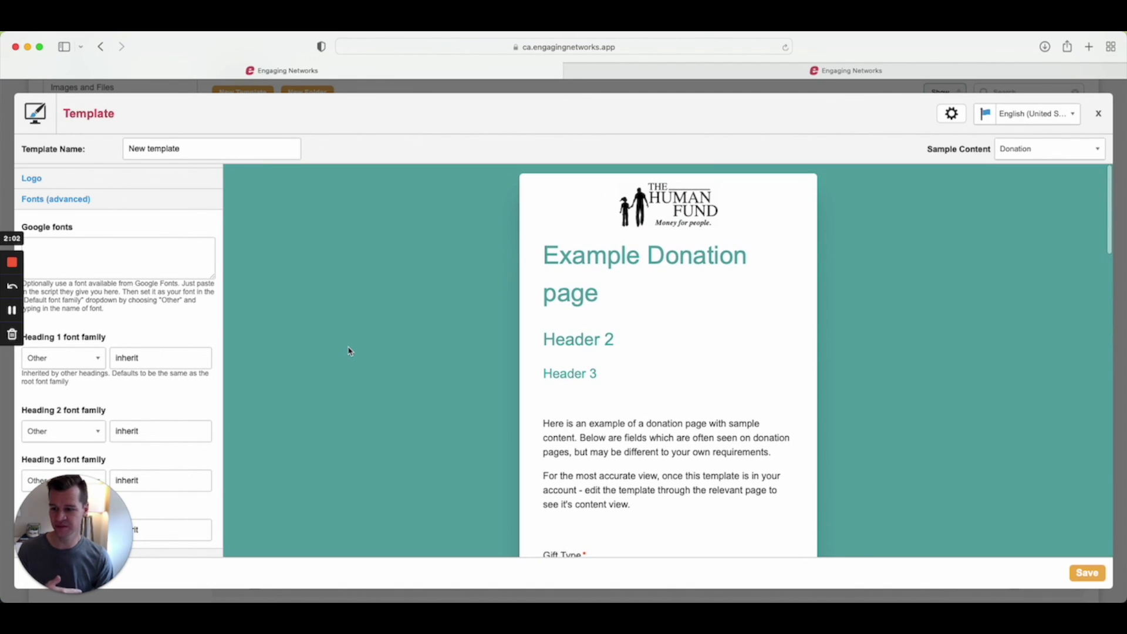